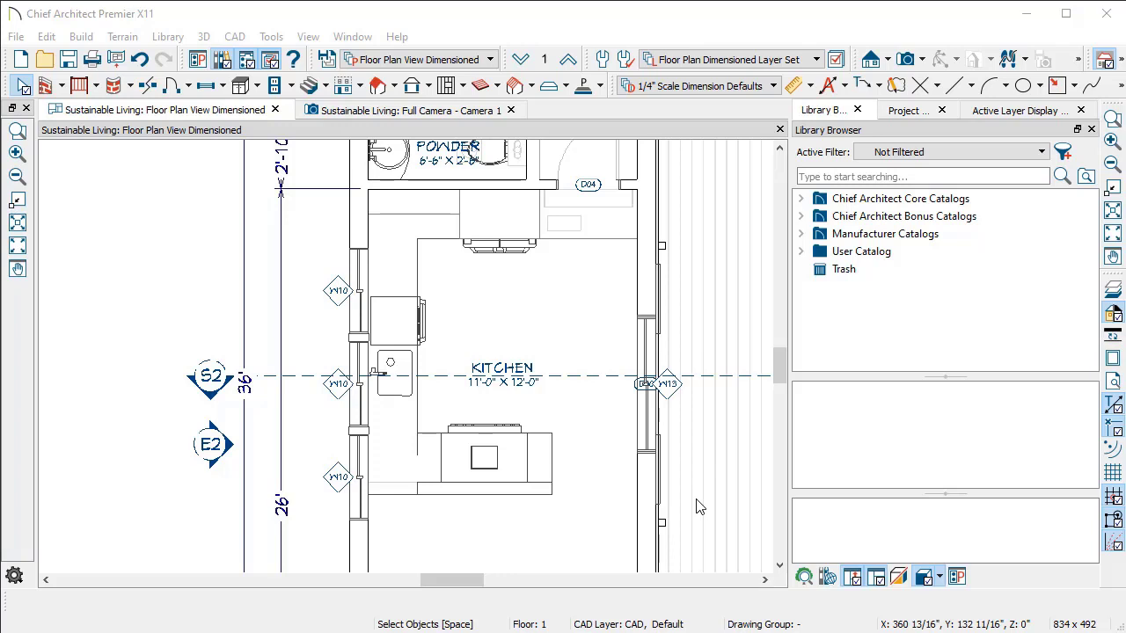
In the general preferences, enable Open Dialogs to the Last Panel Visited and apply the change
click(197, 61)
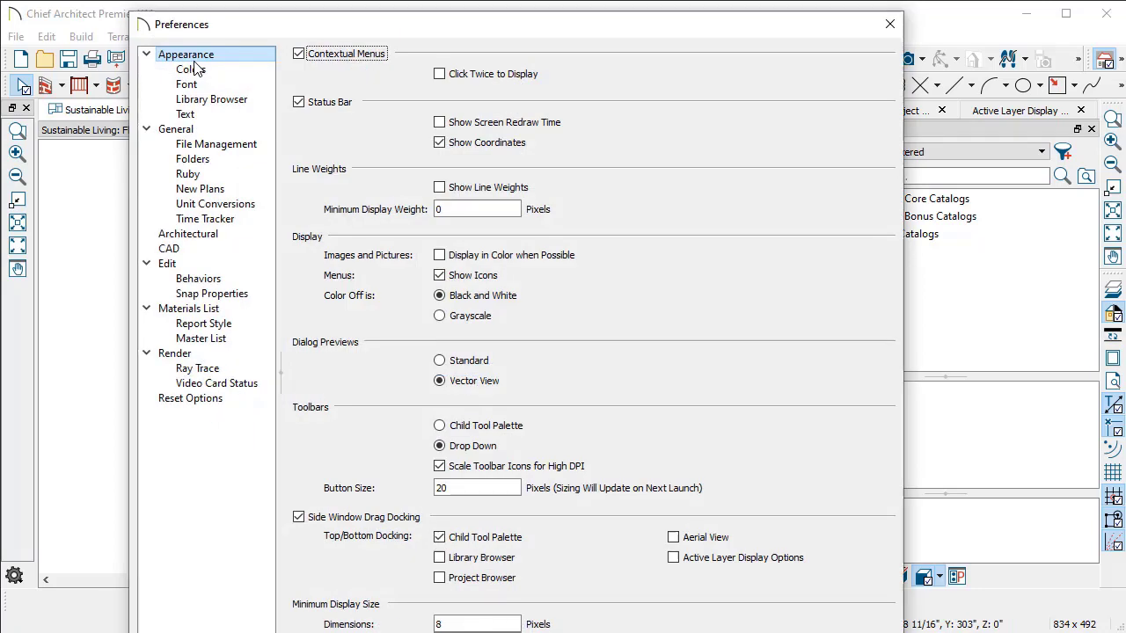
click(187, 59)
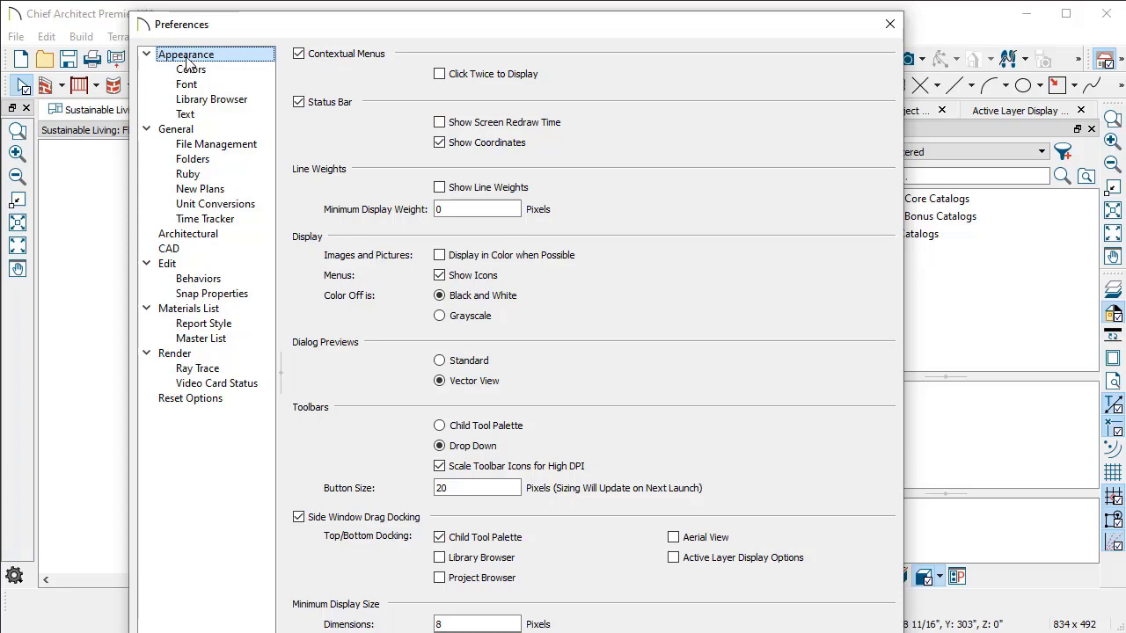
click(176, 129)
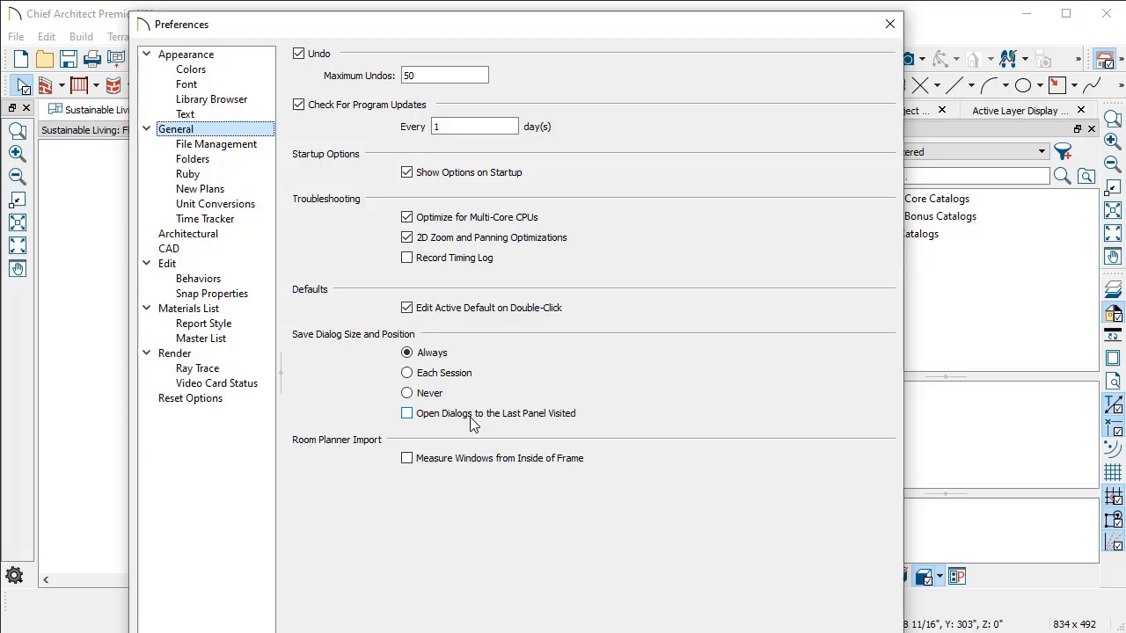
click(470, 418)
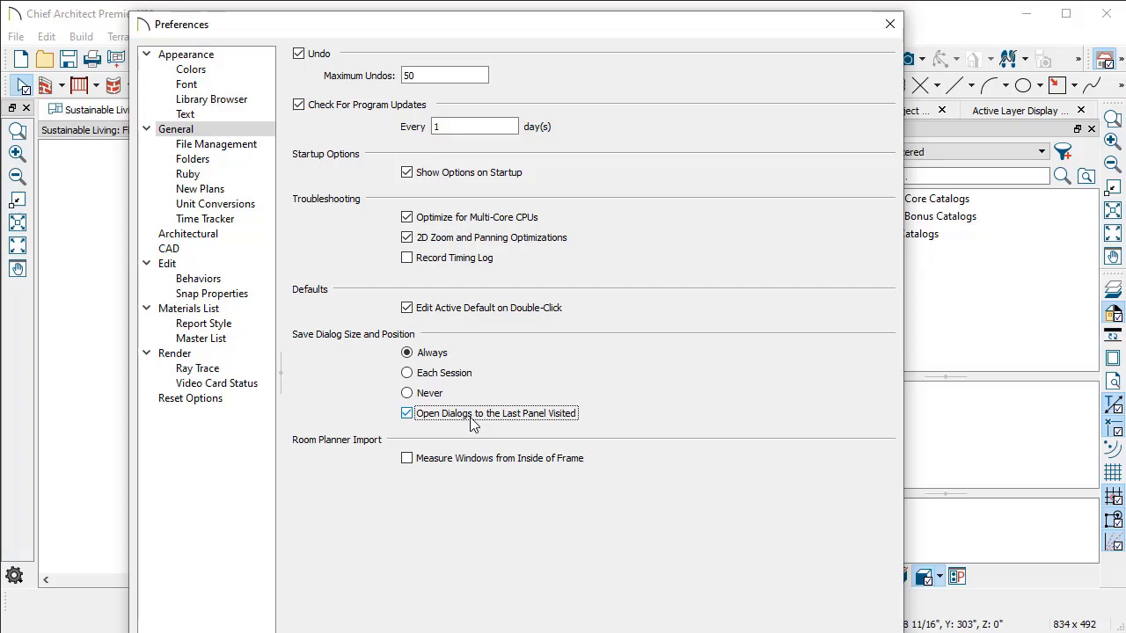
key(Return)
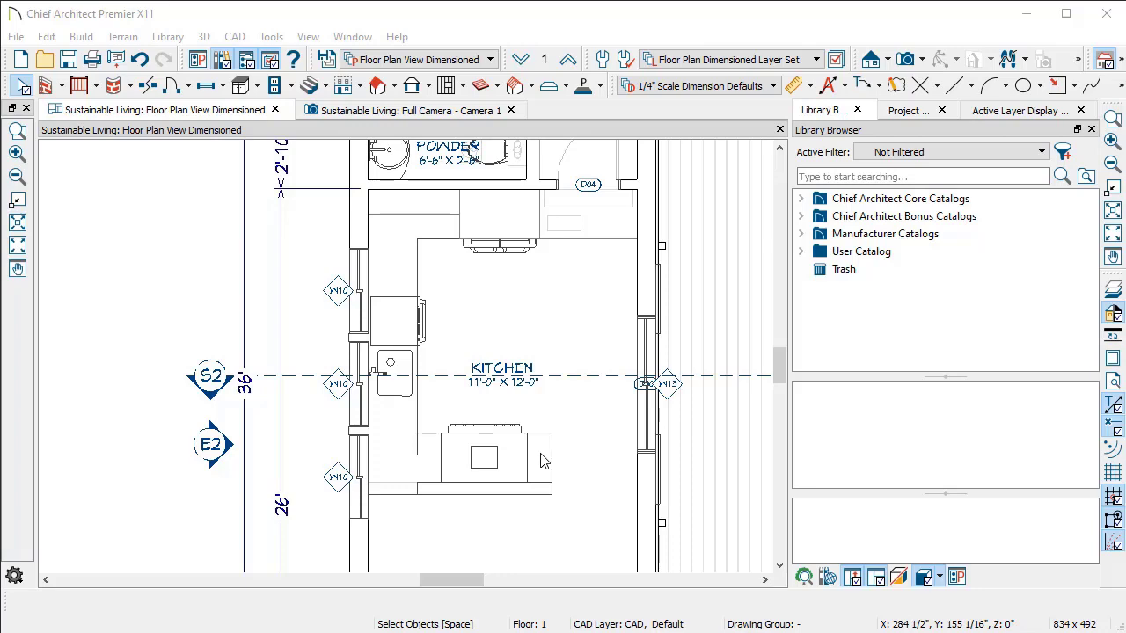
Open the specification of the small base cabinet beside the cooktop and step forward and back through its width, height and depth fields
double_click(543, 461)
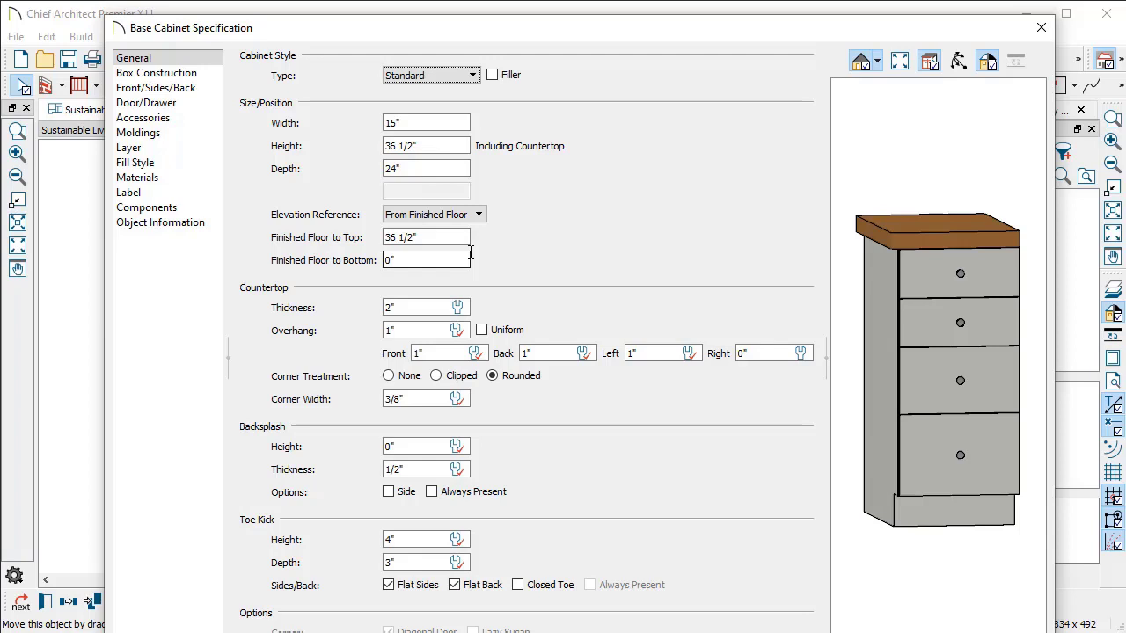
key(Tab)
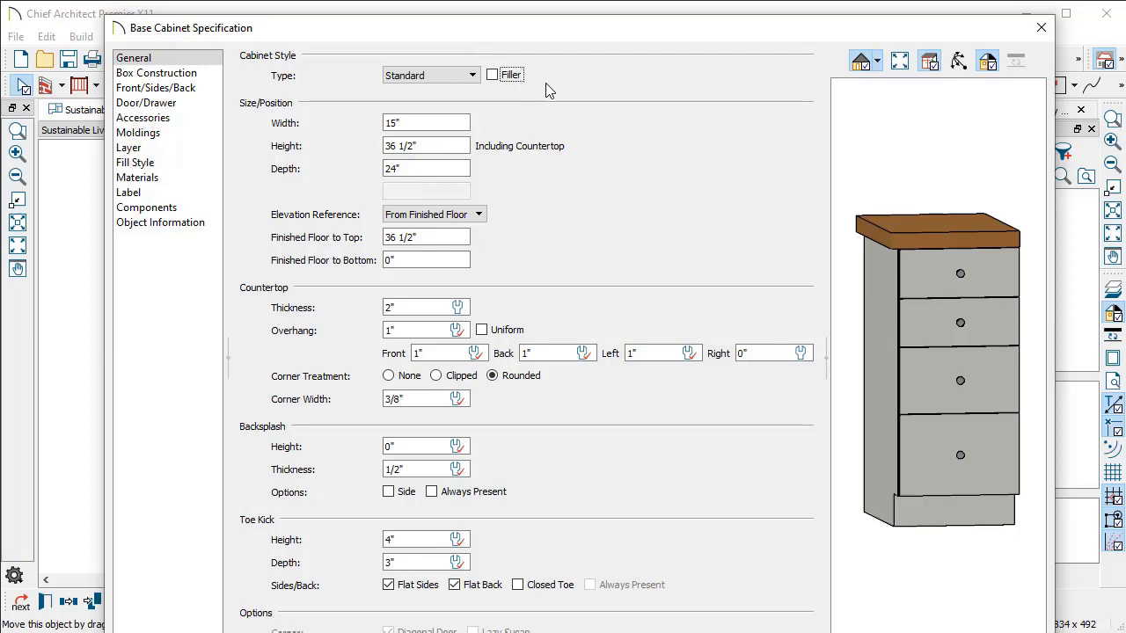
key(Tab)
key(Tab)
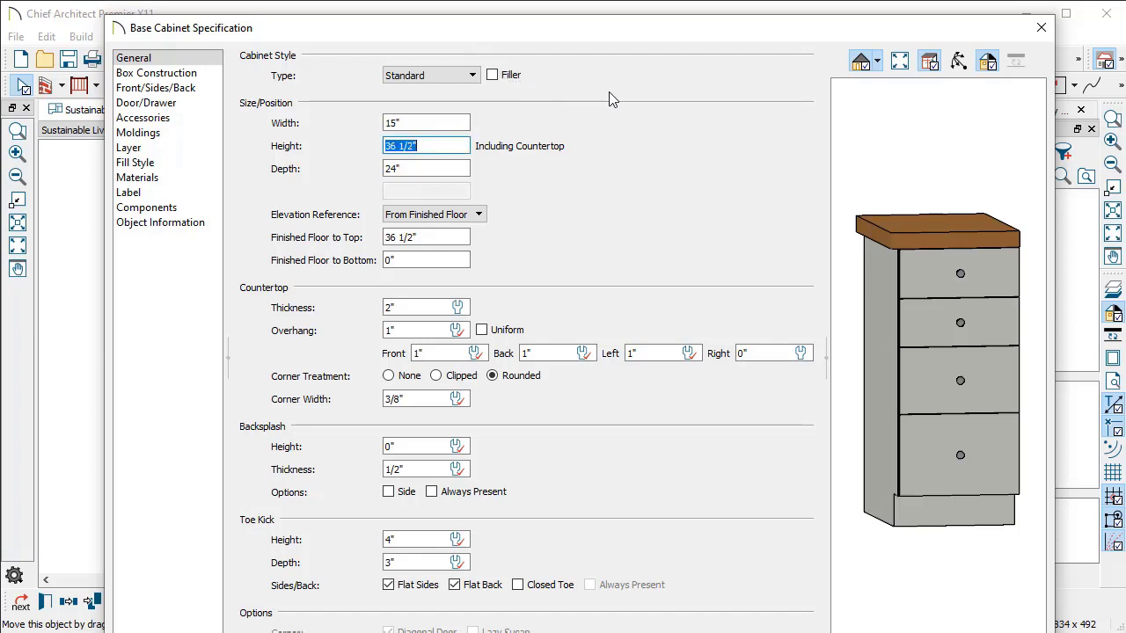
key(Tab)
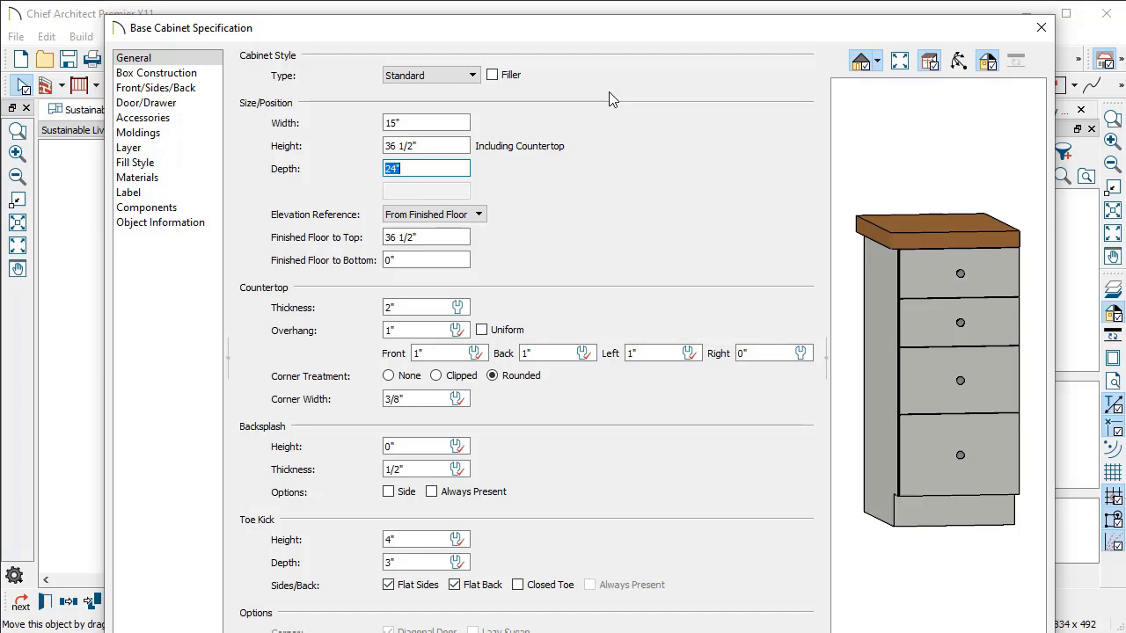
key(shift+Tab)
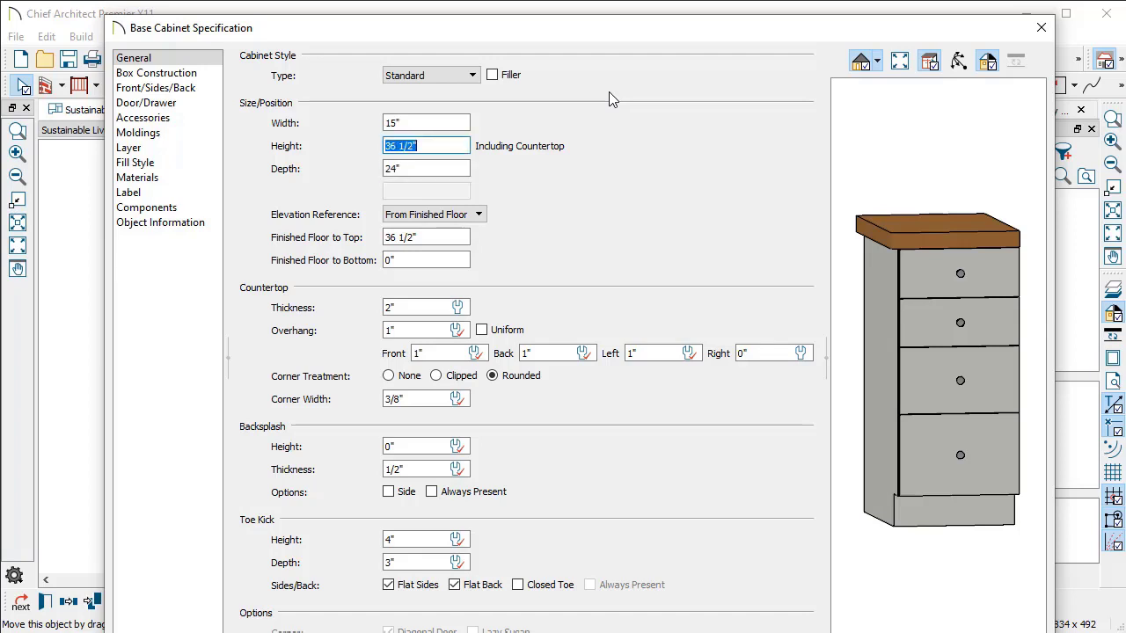
key(shift+Tab)
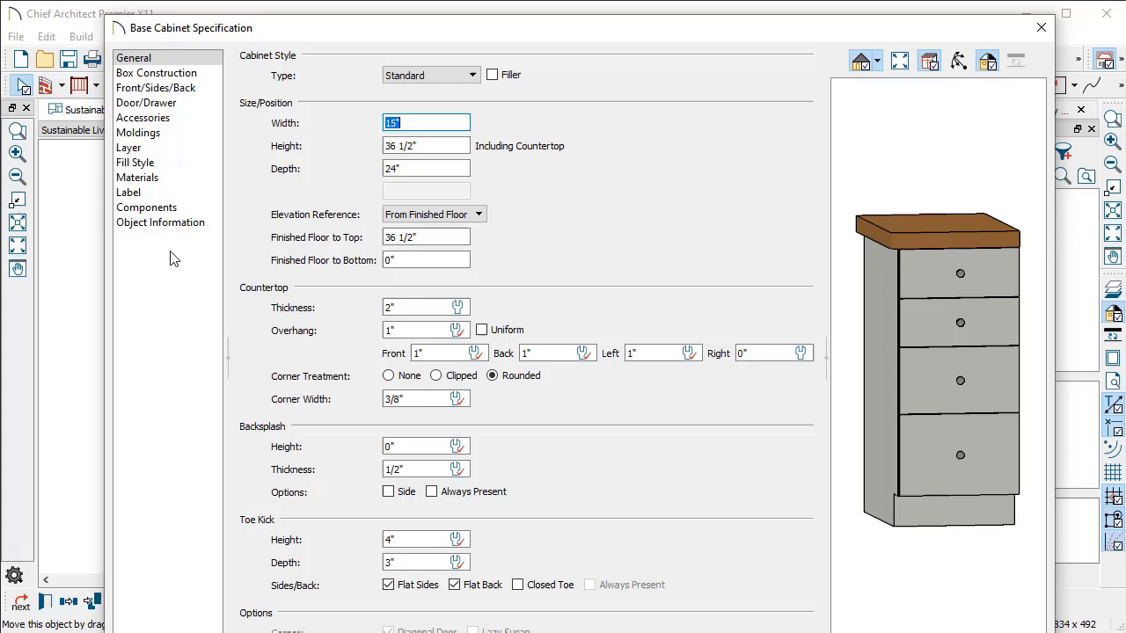
Cycle through the base cabinet specification's panels from General to Materials
key(ctrl+Tab)
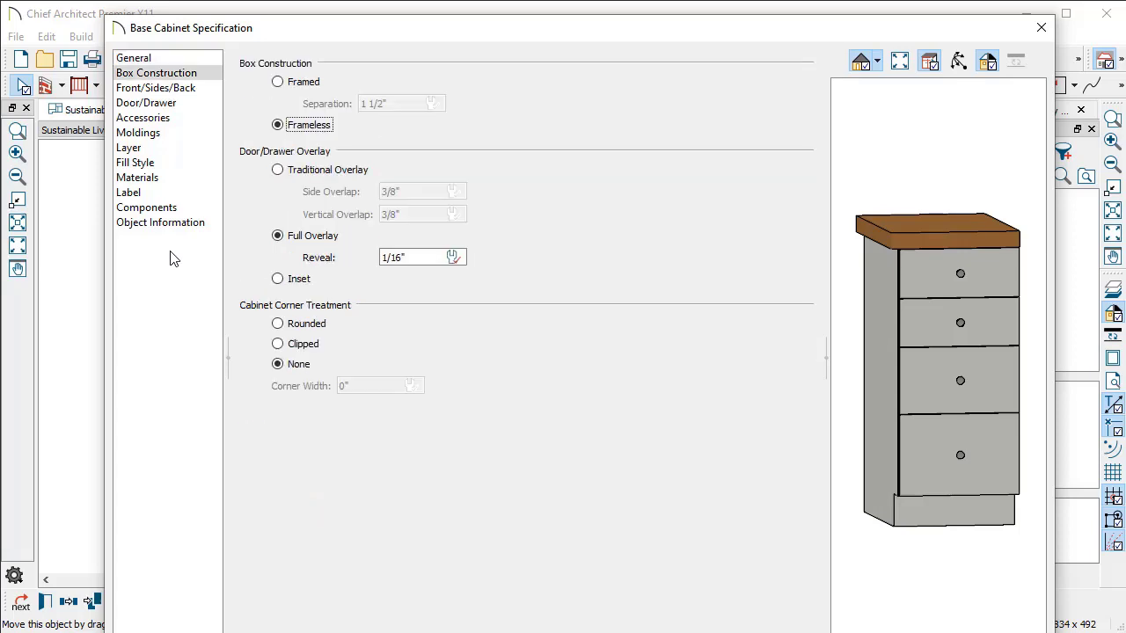
key(ctrl+Tab)
key(ctrl+Tab)
key(ctrl+Tab)
key(ctrl+Tab)
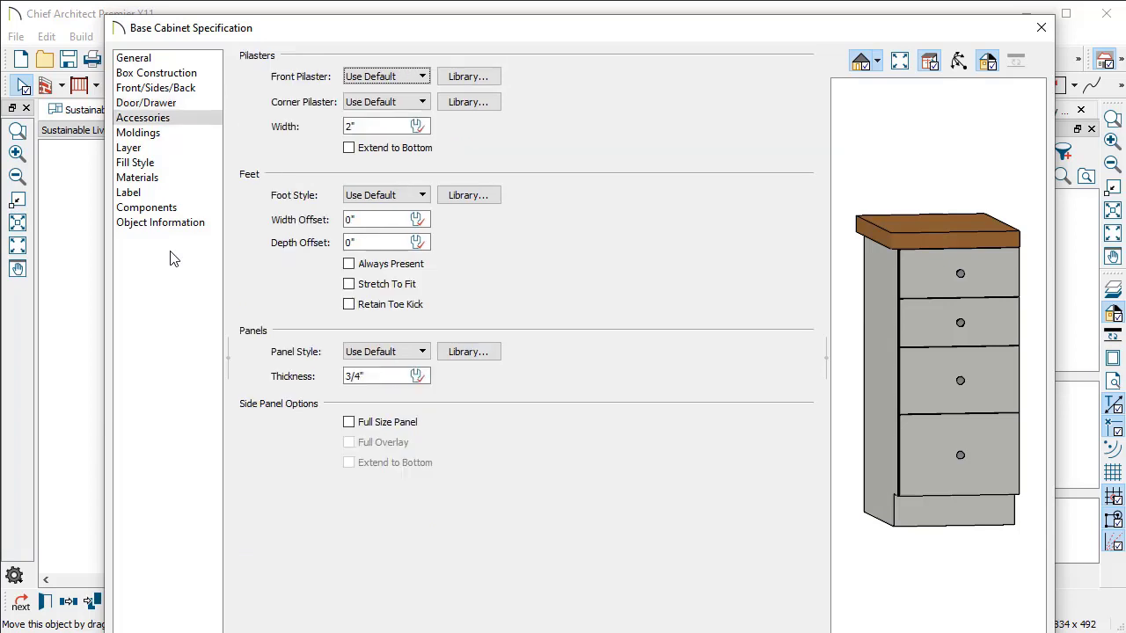
key(ctrl+Tab)
key(ctrl+Tab)
key(ctrl+Tab)
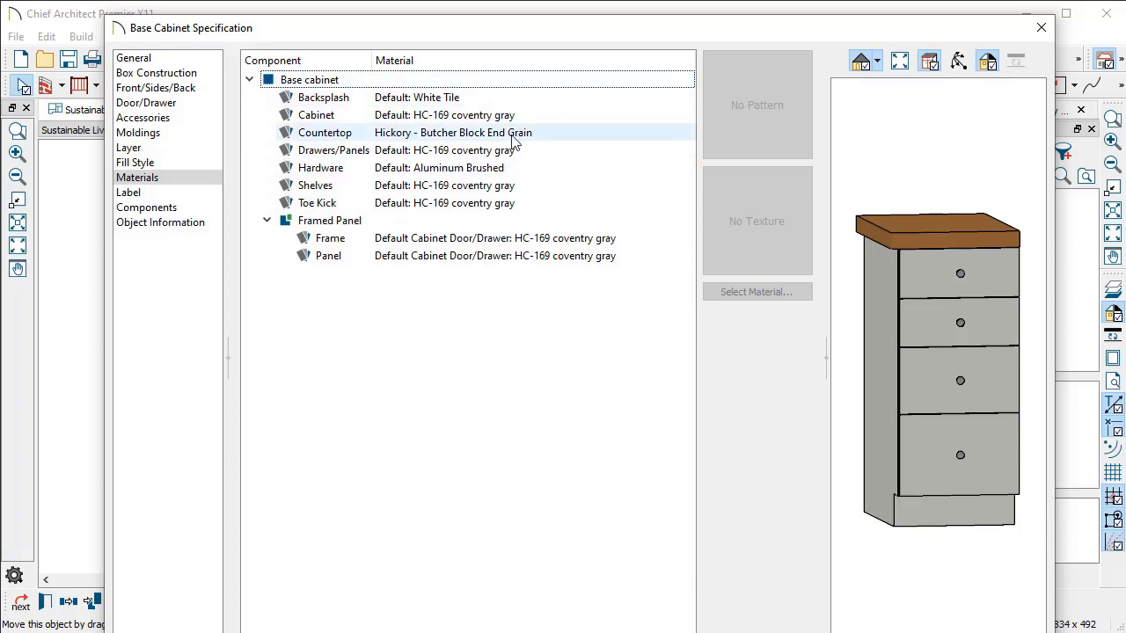
Select the continuous range of material components from Cabinet through Toe Kick
click(492, 118)
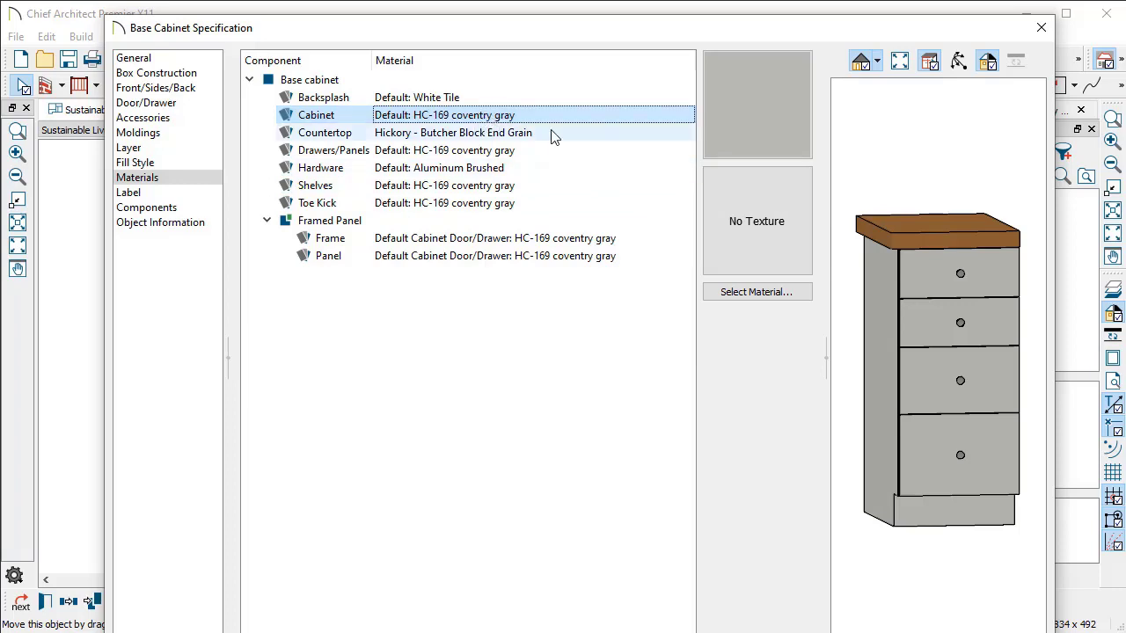
click(742, 134)
click(974, 74)
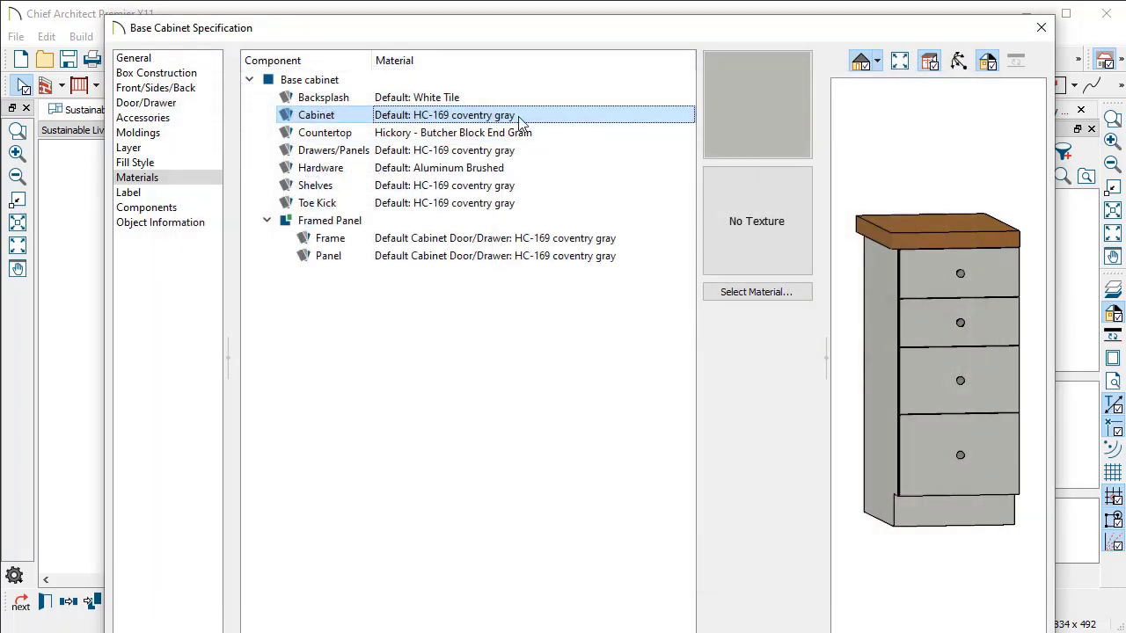
drag(519, 122, 461, 213)
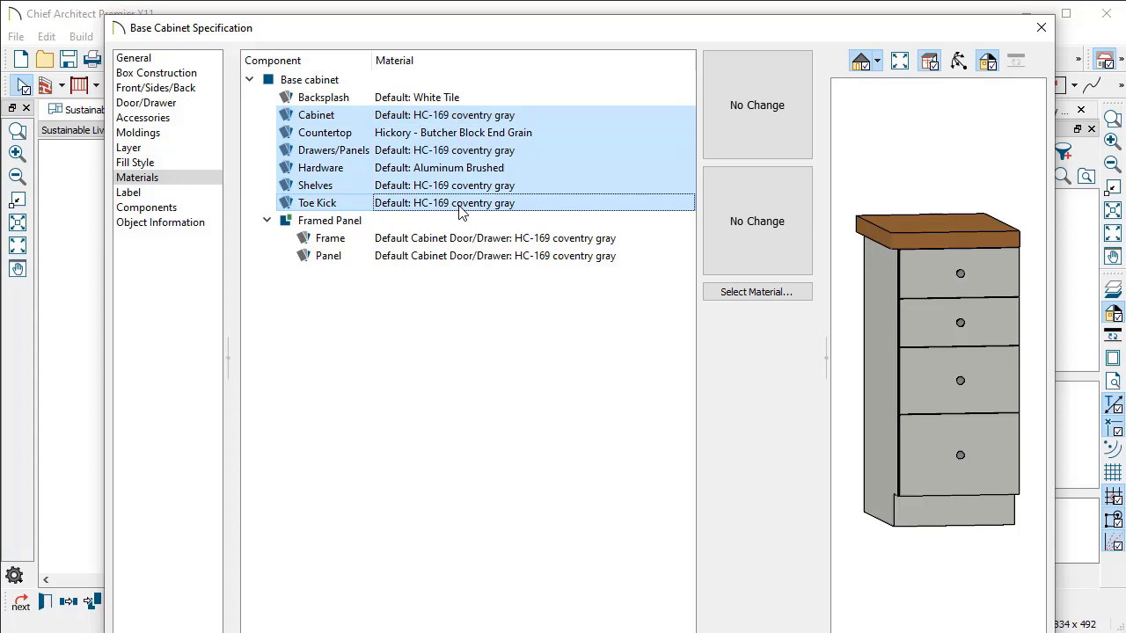
Select only the Cabinet, Drawers/Panels, Shelves, Toe Kick, Frame and Panel components together in the materials list
click(472, 118)
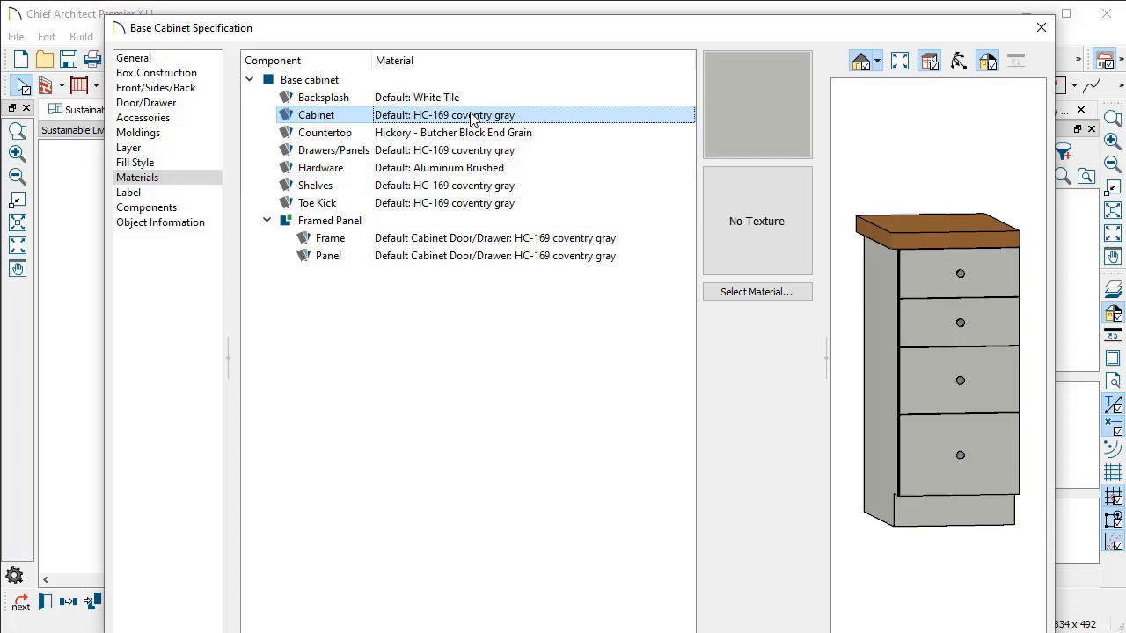
ctrl+click(514, 151)
ctrl+click(512, 186)
ctrl+click(507, 204)
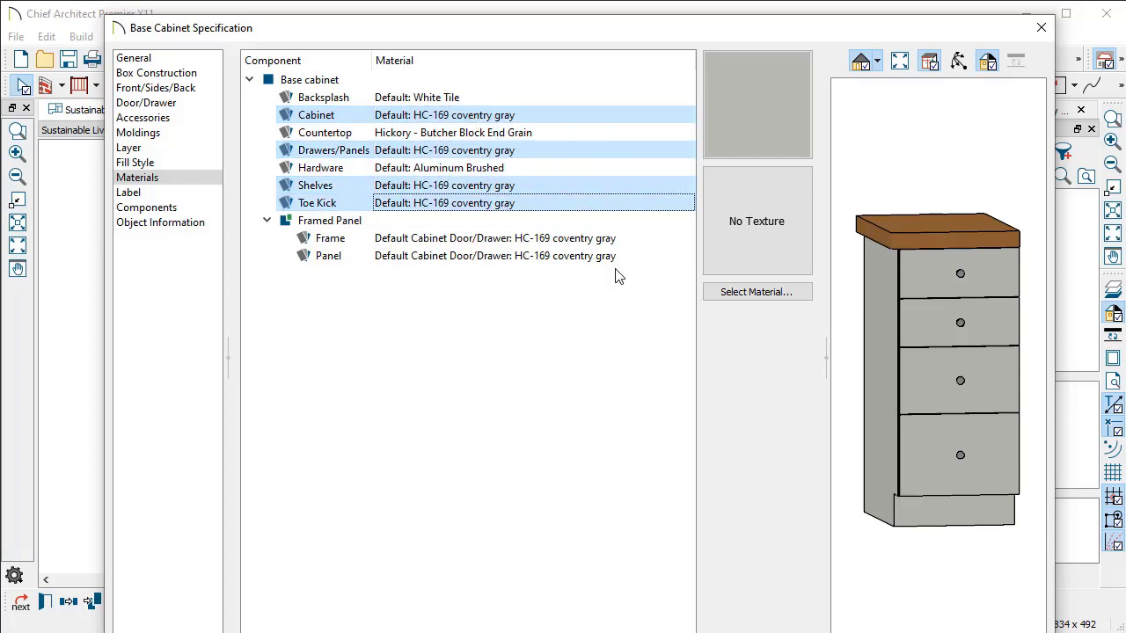
ctrl+click(596, 240)
ctrl+click(585, 255)
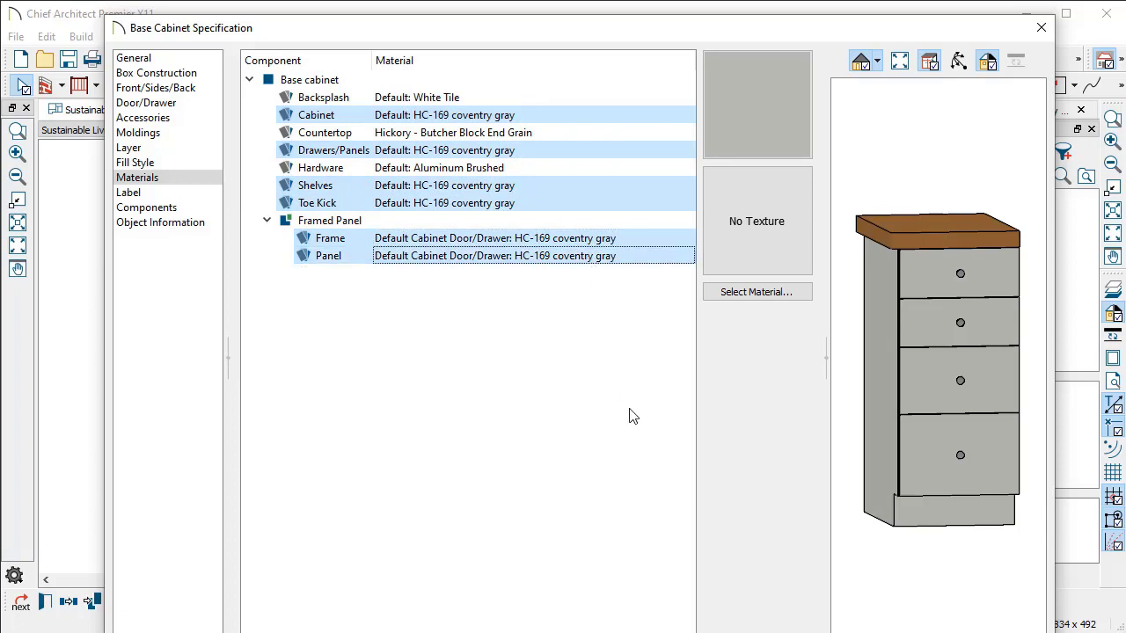
Try a base cabinet depth of 30" by adding 6 to the existing value, and close the specification without saving
click(155, 59)
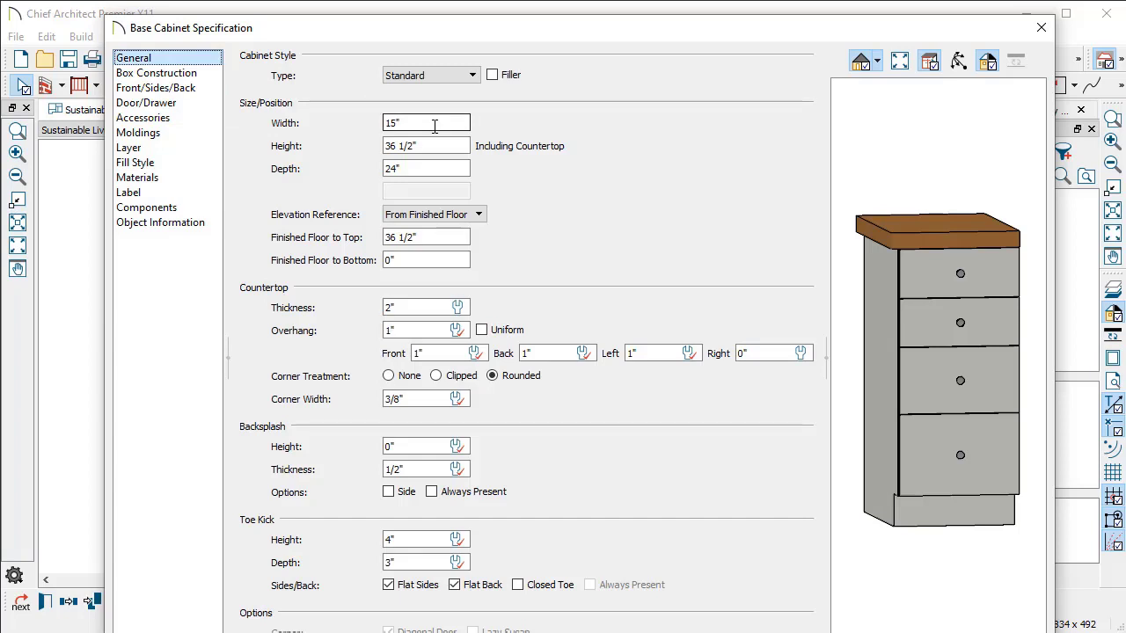
click(450, 170)
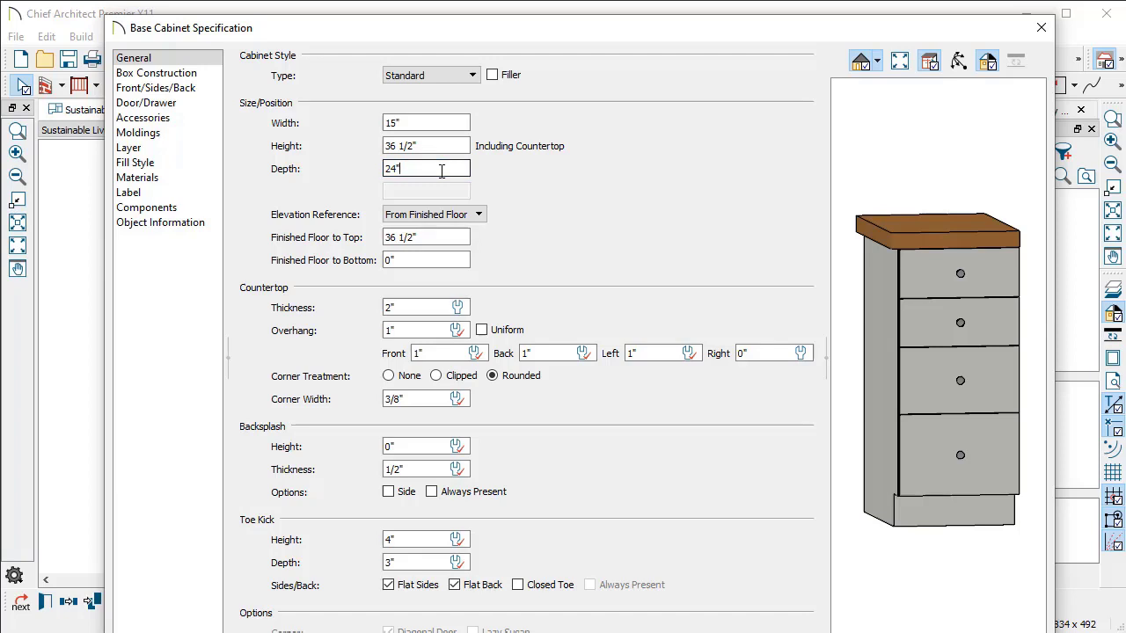
text(+6)
key(Tab)
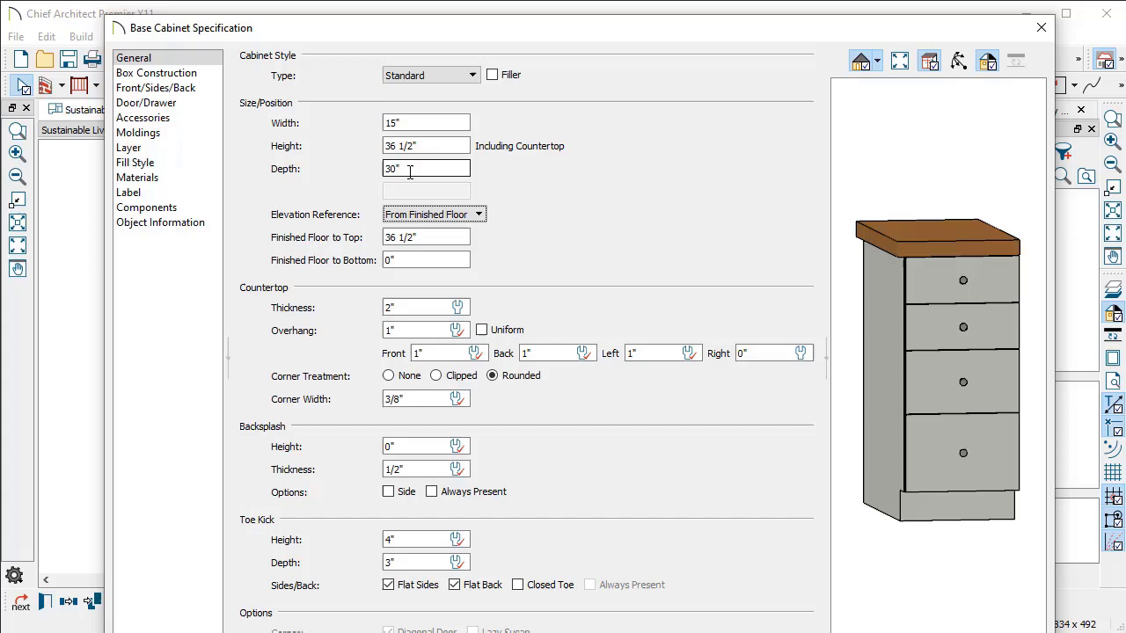
click(1042, 28)
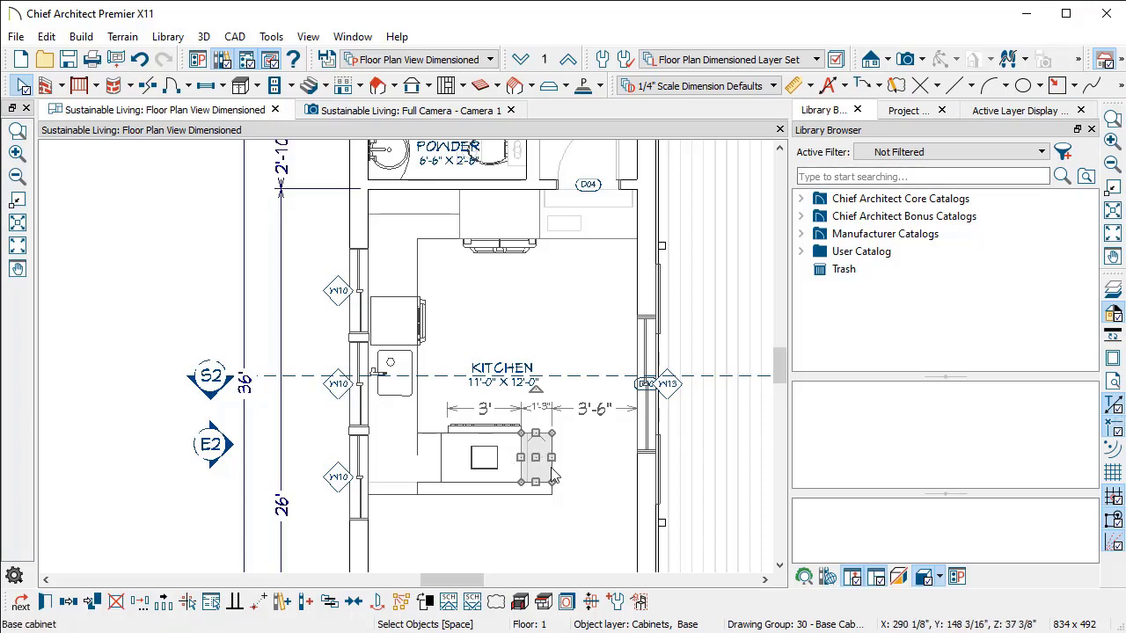
Move the base cabinet 6" in X relative to its start point by entering coordinates, and return it to its original position
mouse_move(535, 456)
mouse_down()
mouse_move(558, 466)
mouse_move(537, 456)
mouse_up()
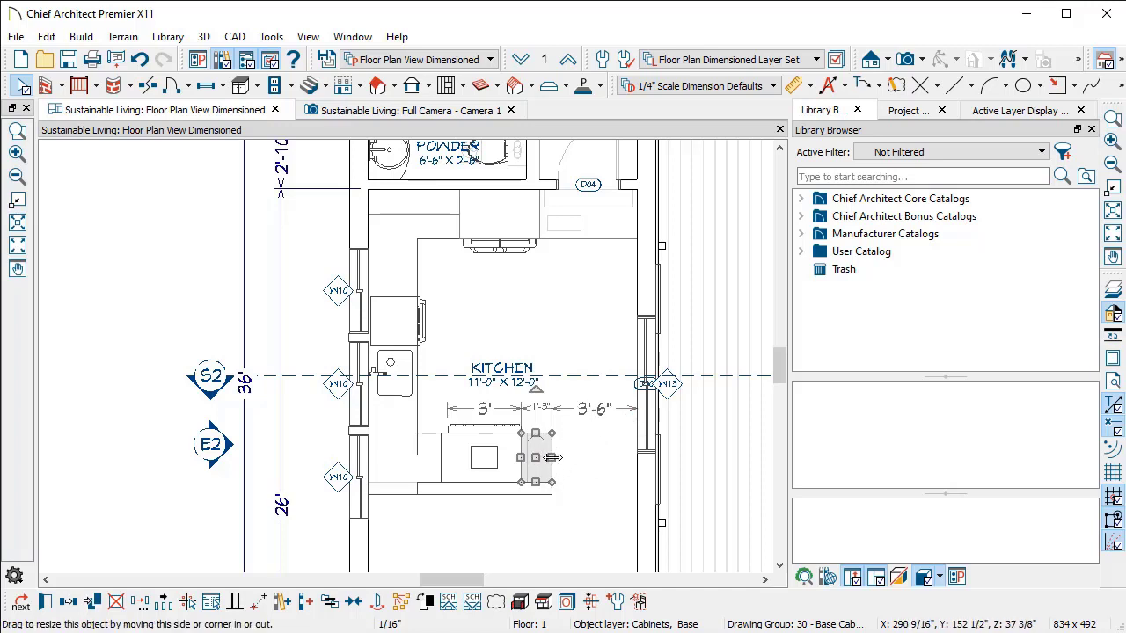
mouse_move(537, 458)
mouse_down()
mouse_move(575, 457)
mouse_move(535, 457)
mouse_move(546, 457)
mouse_up()
key(Escape)
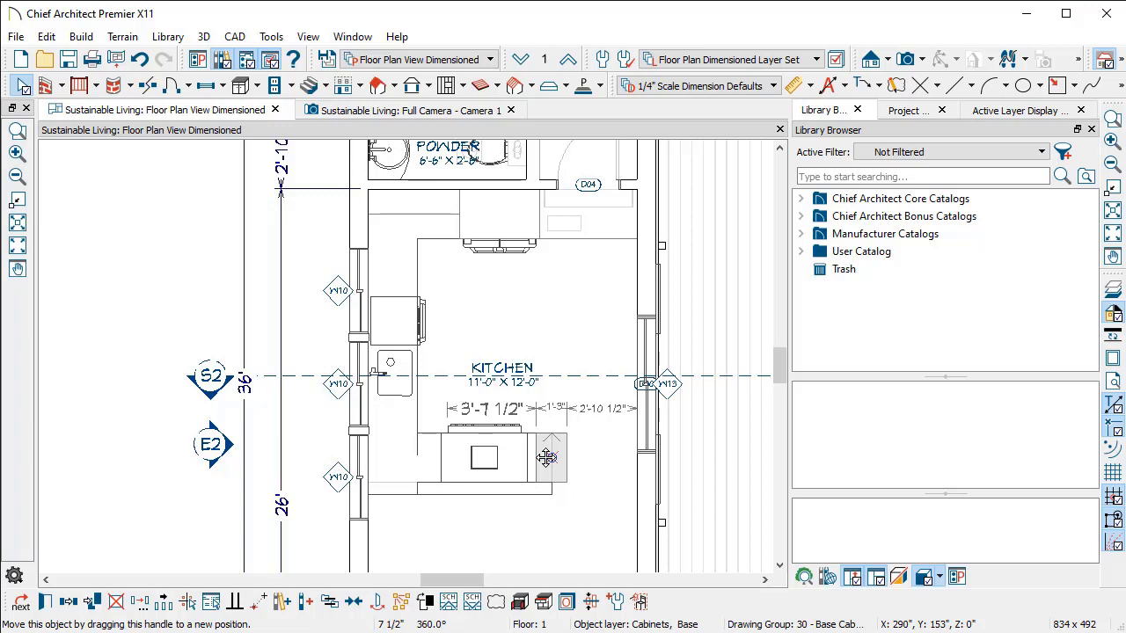
key(Tab)
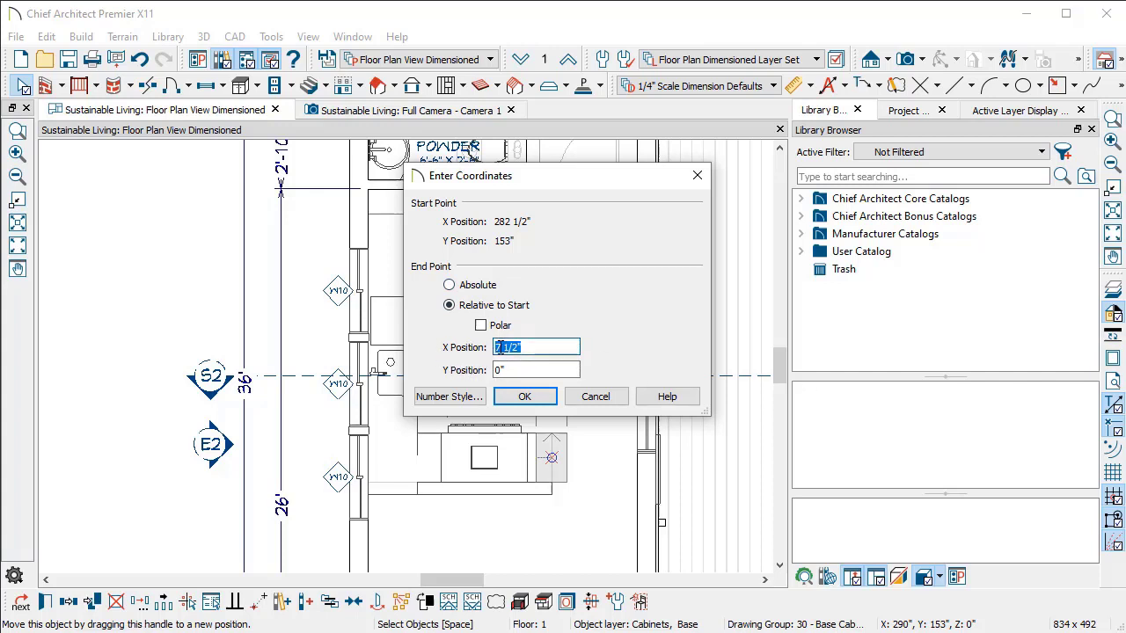
text(6)
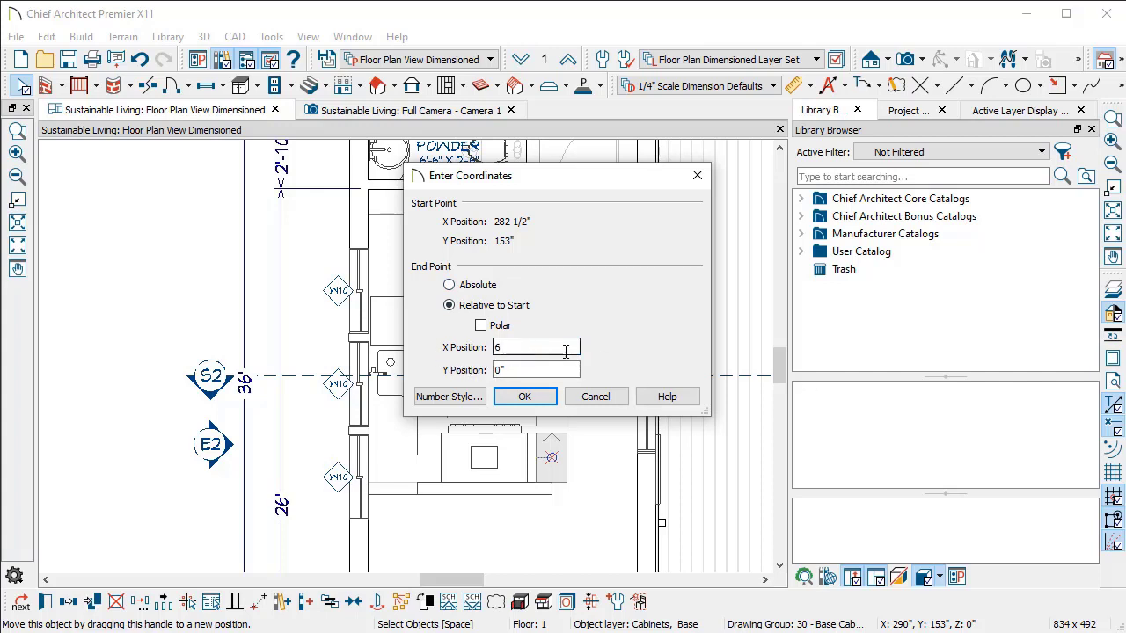
click(522, 397)
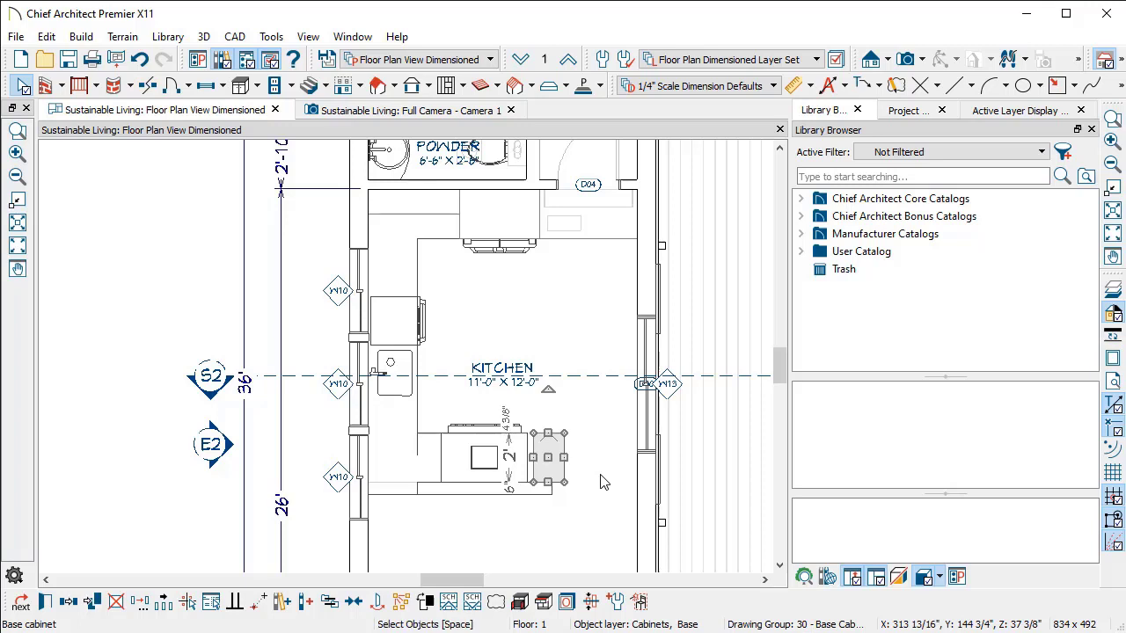
key(Left)
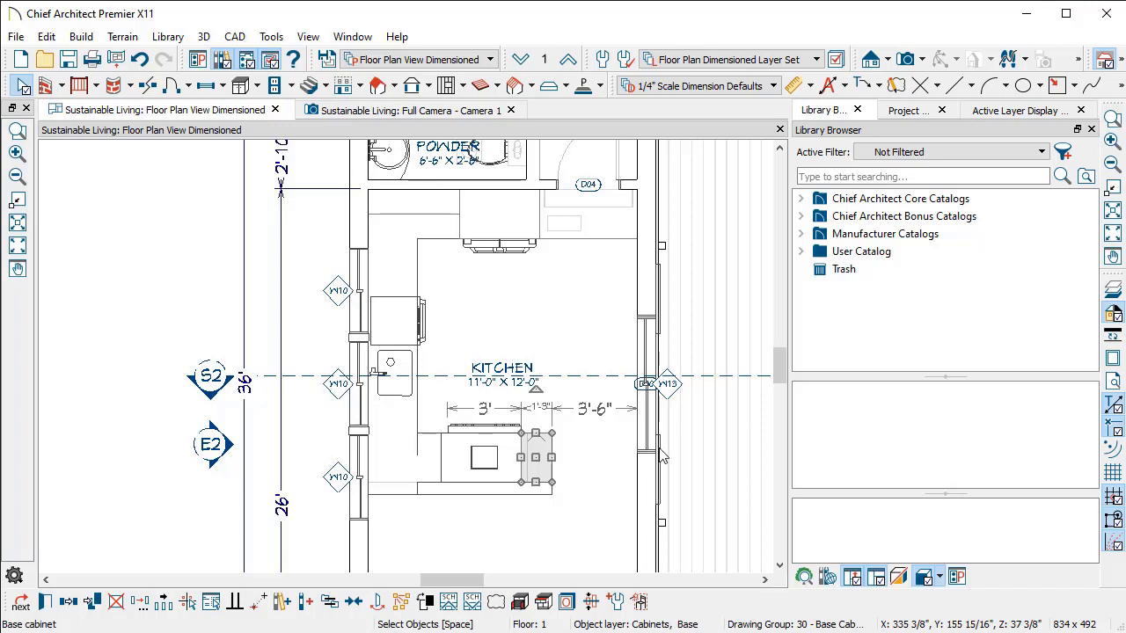
Open the hotkey customization, examine the Adjust Material Definition command's entry, and cancel without changes
click(278, 38)
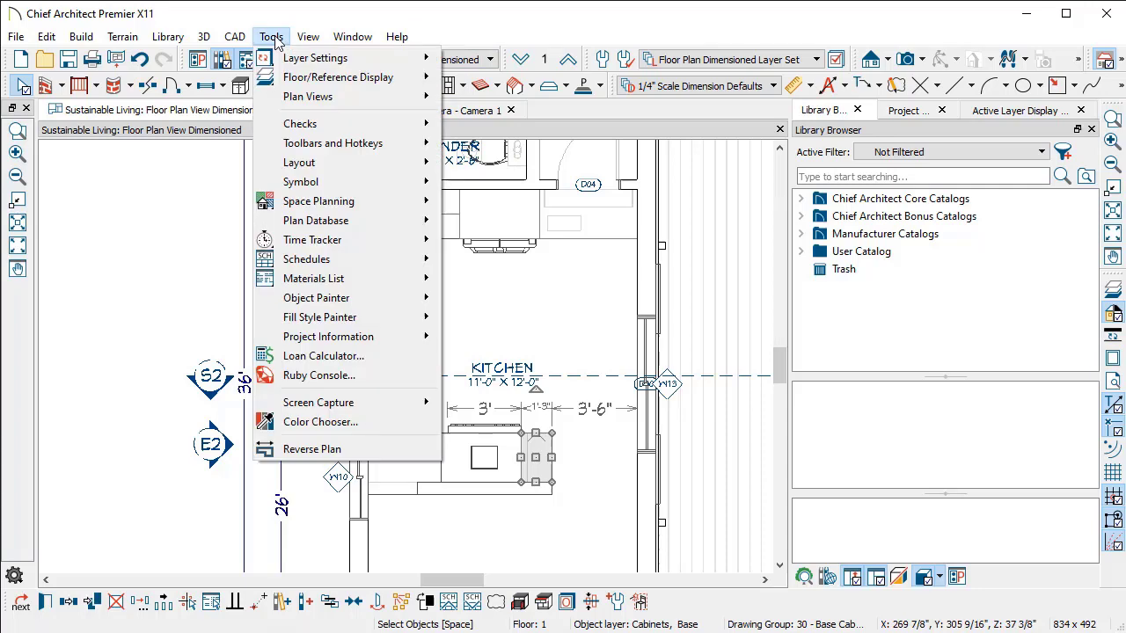
mouse_move(372, 144)
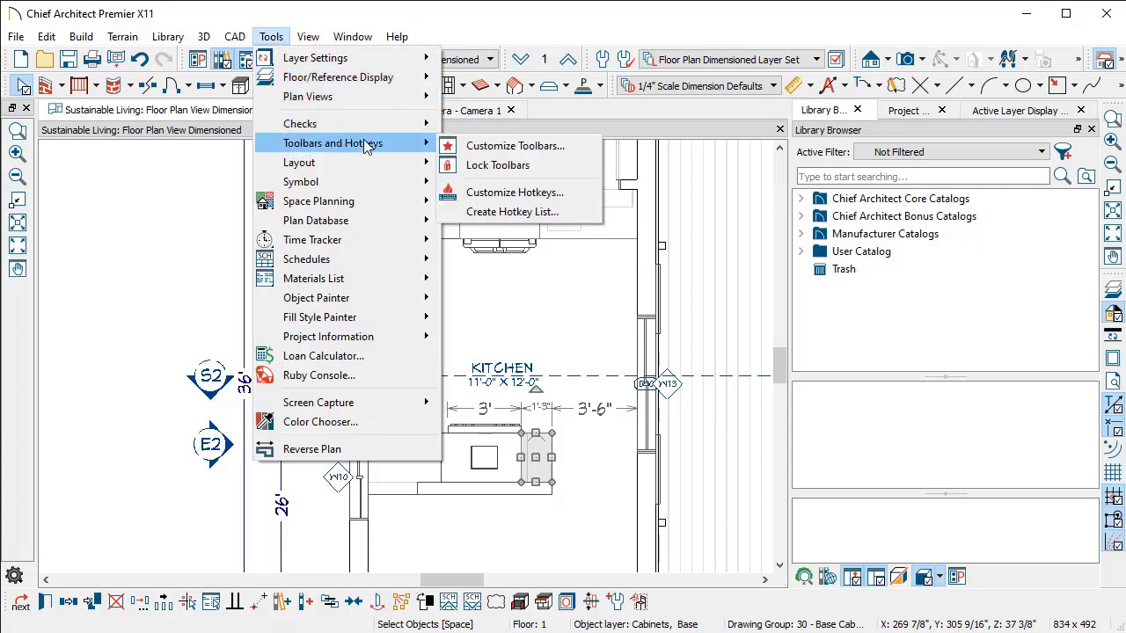
click(521, 193)
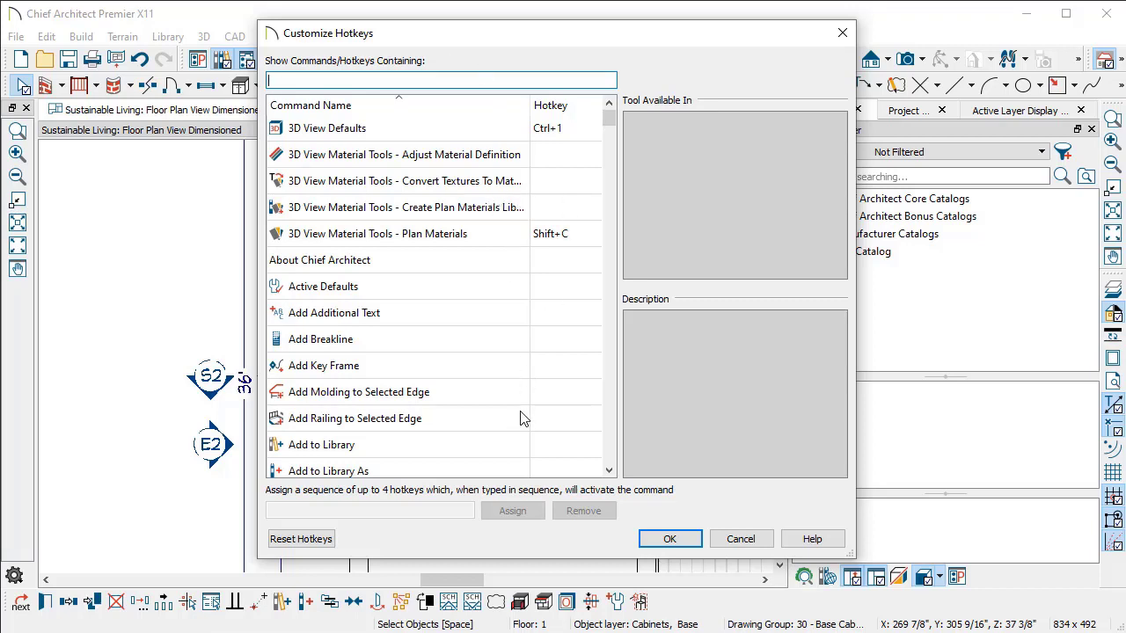
click(557, 154)
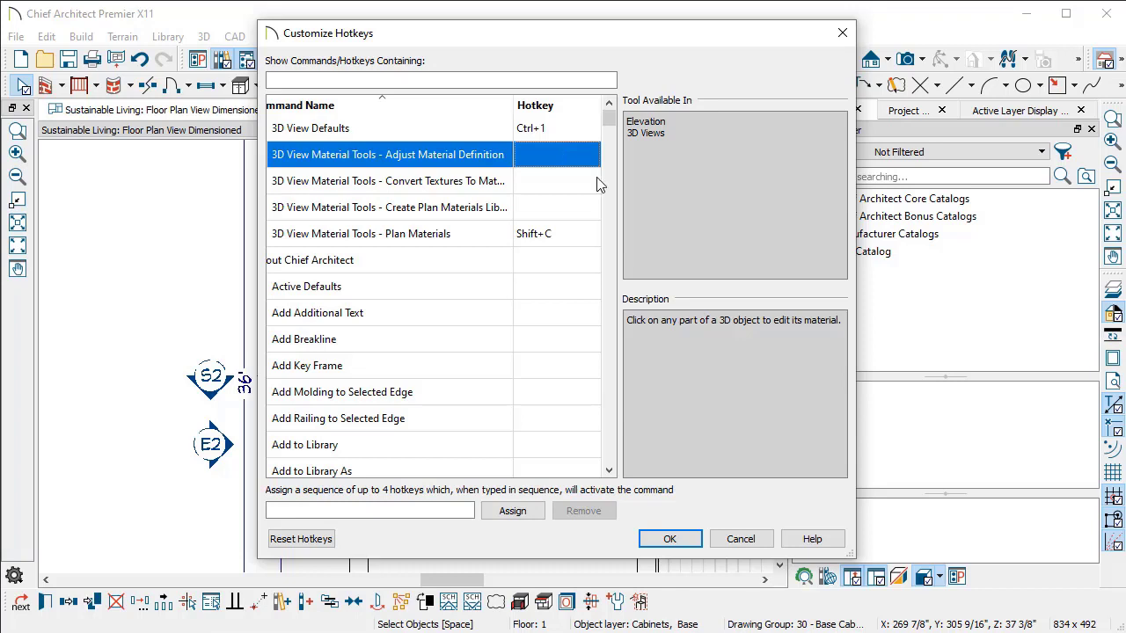
click(741, 538)
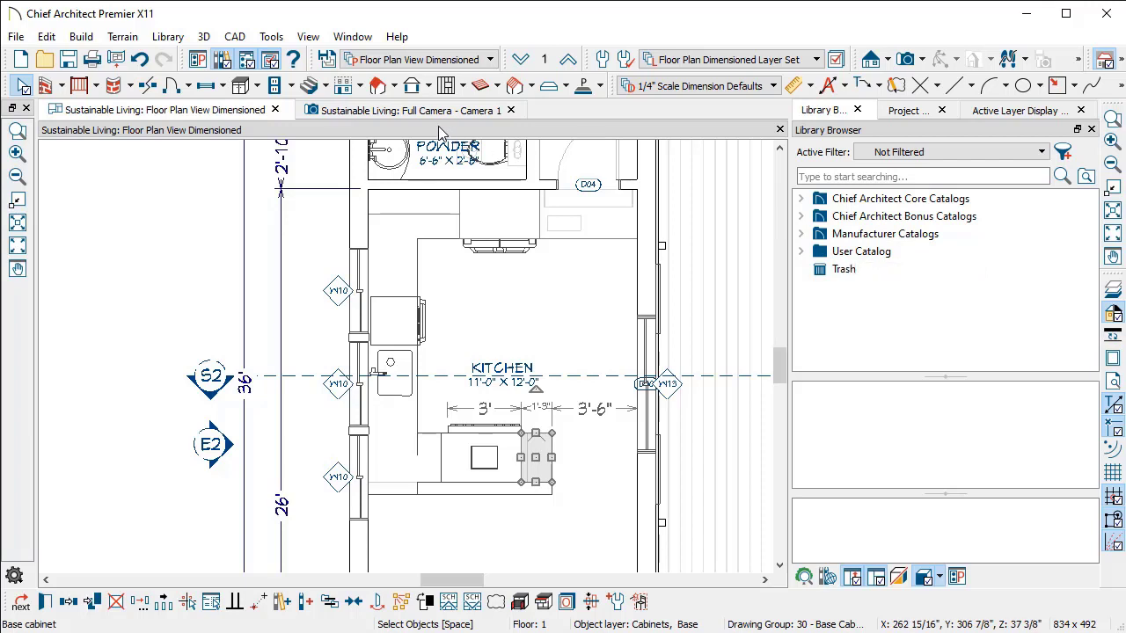
Activate the Straight Exterior Wall tool and look over the related wall tools
click(49, 89)
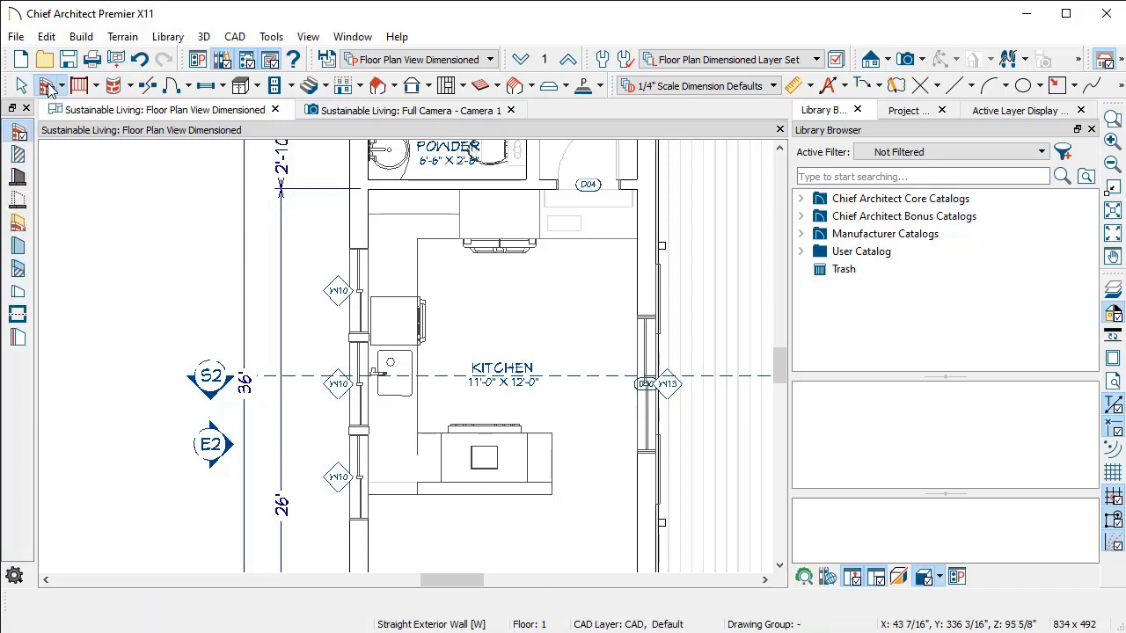
click(19, 134)
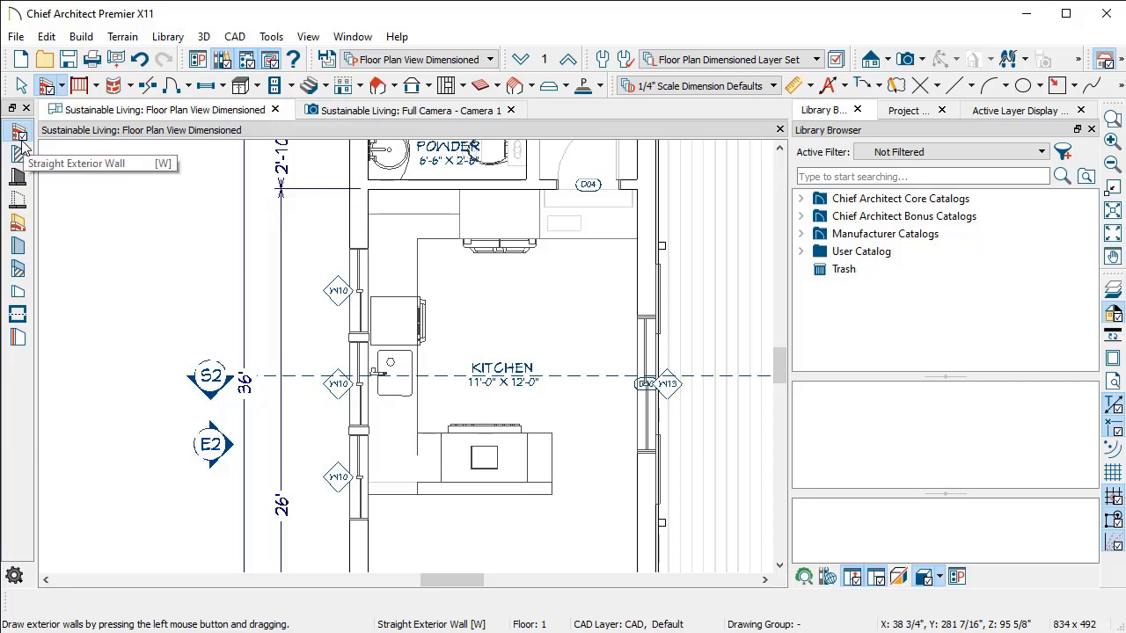
click(275, 85)
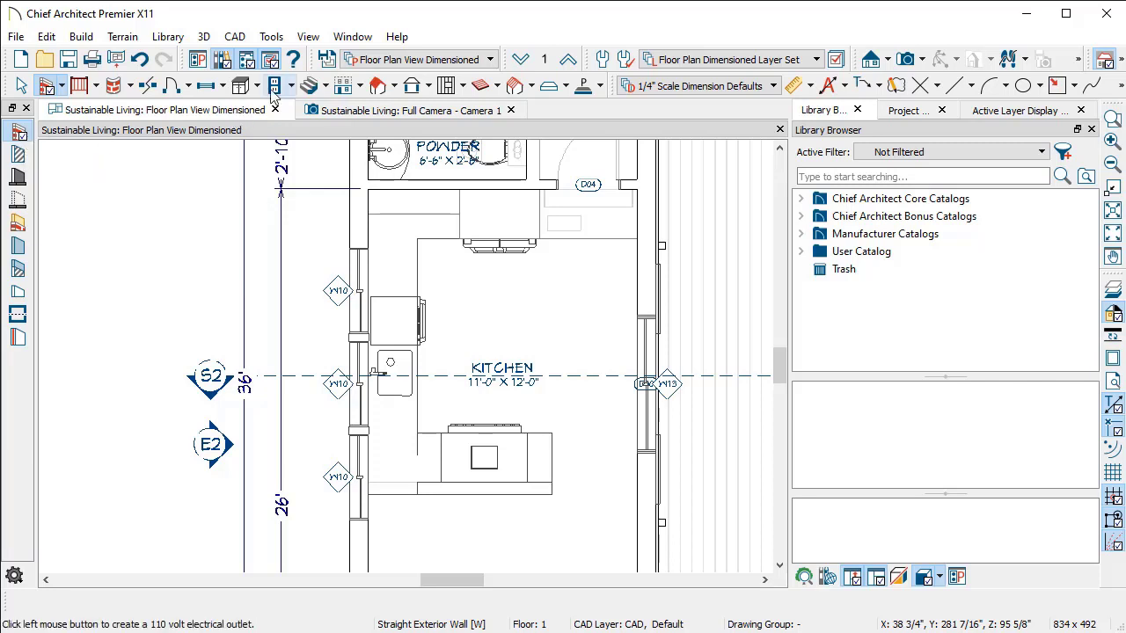
Find the Place Library Object tool in the toolbar customization and add it to a new floating toolbar over the plan
click(273, 38)
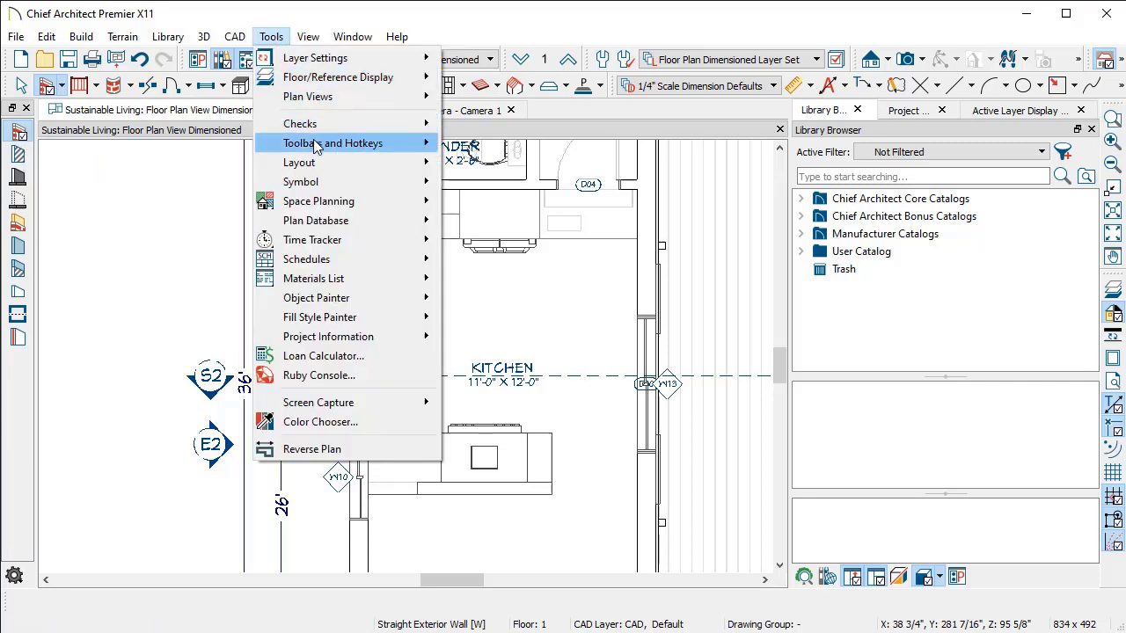
mouse_move(315, 147)
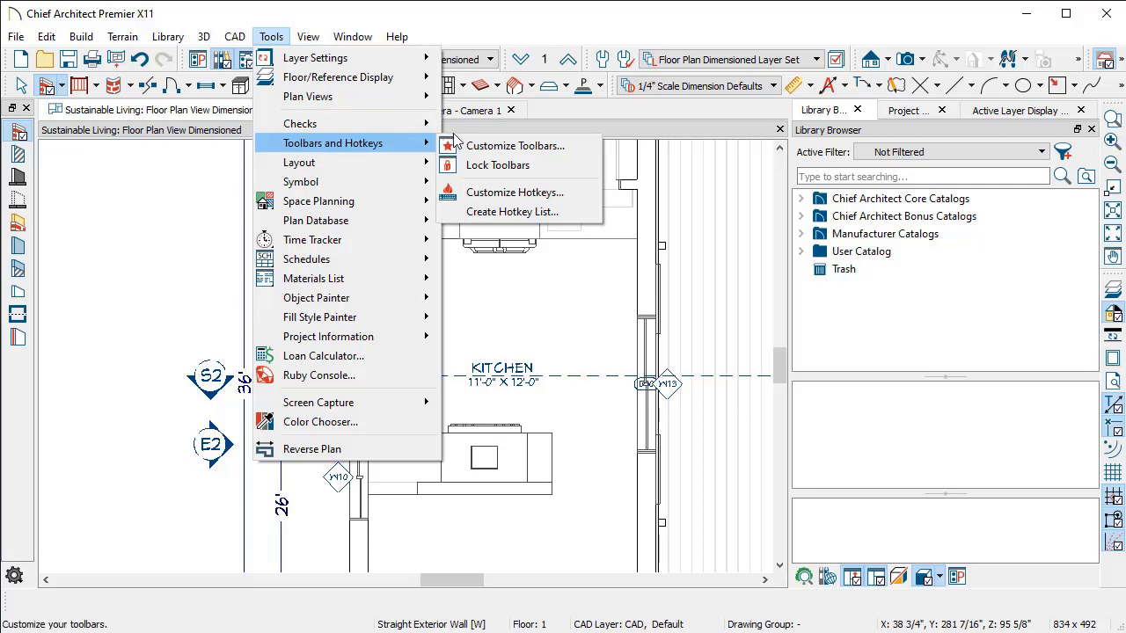
click(531, 150)
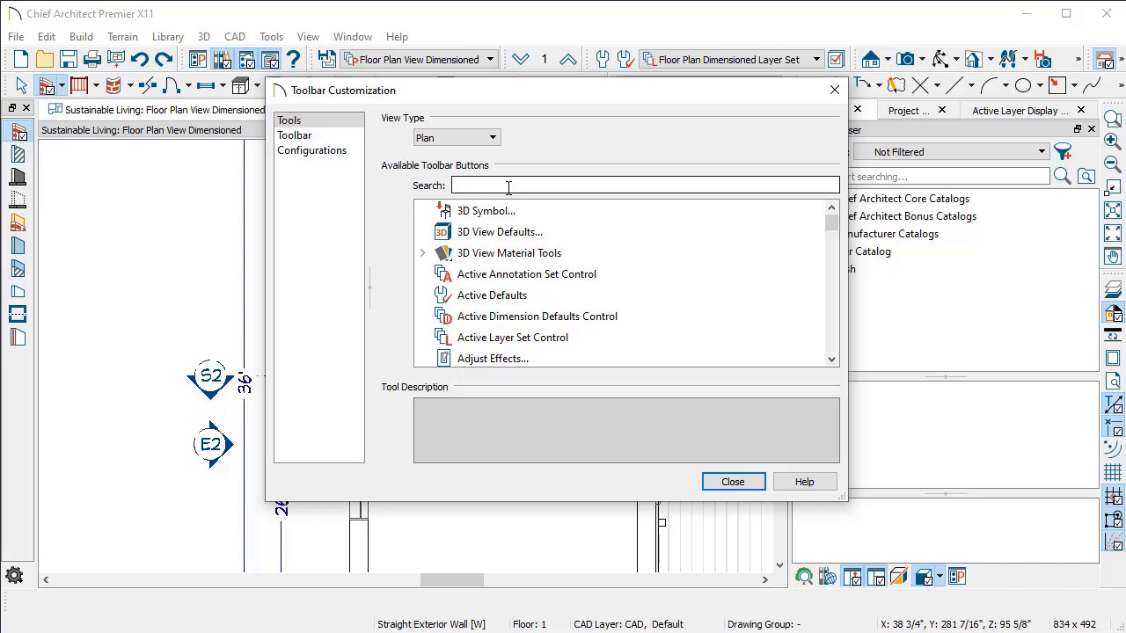
text(Plac)
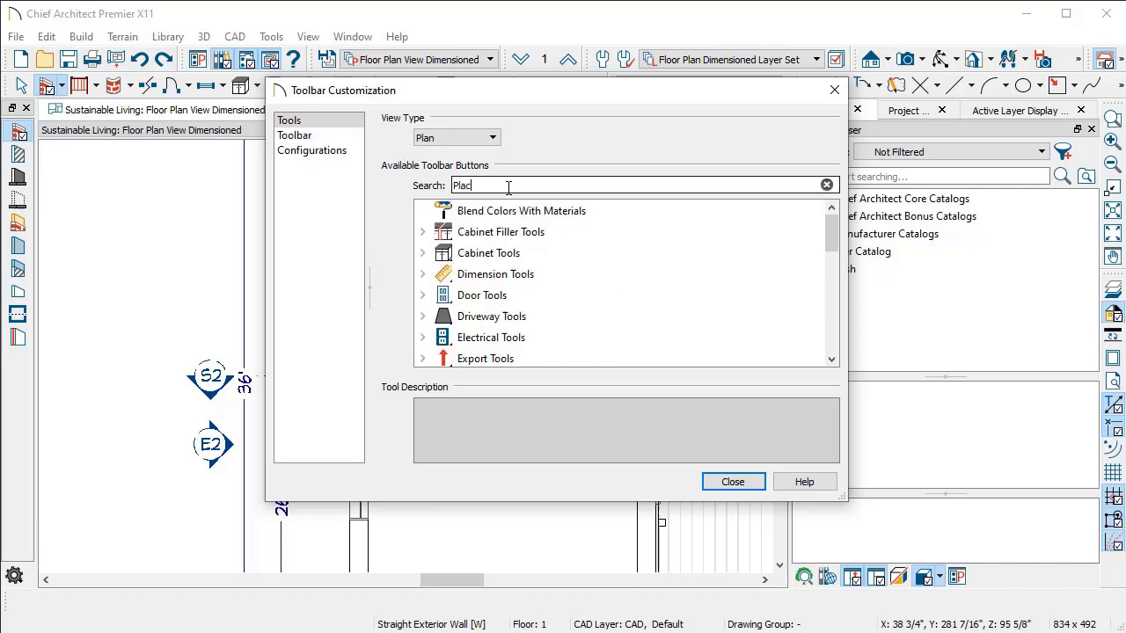
text(e lib)
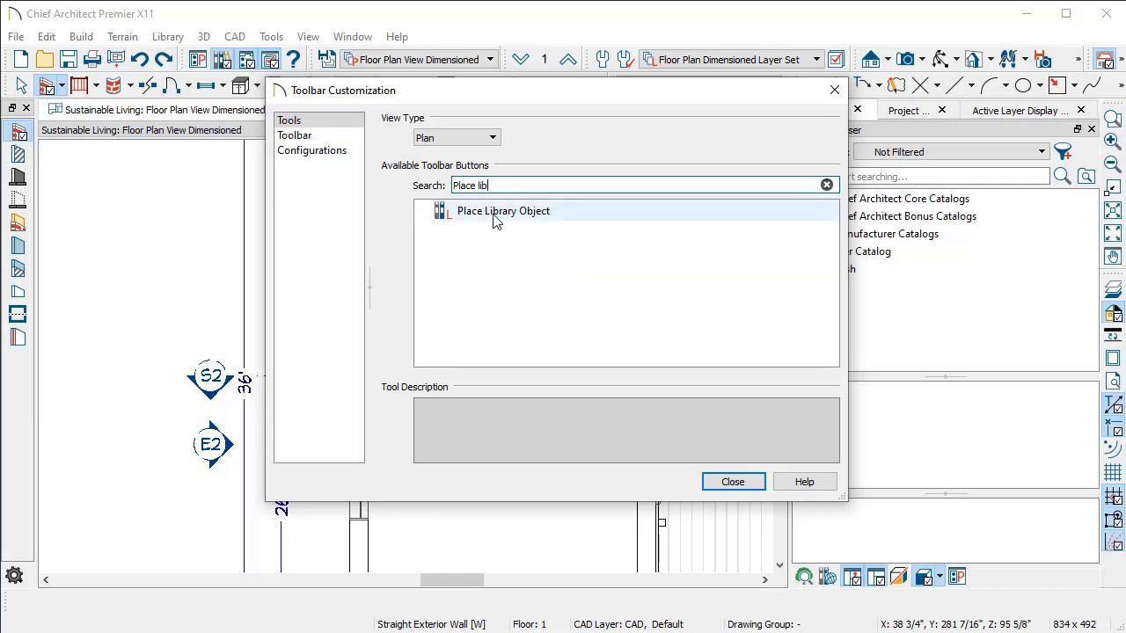
drag(492, 218, 181, 180)
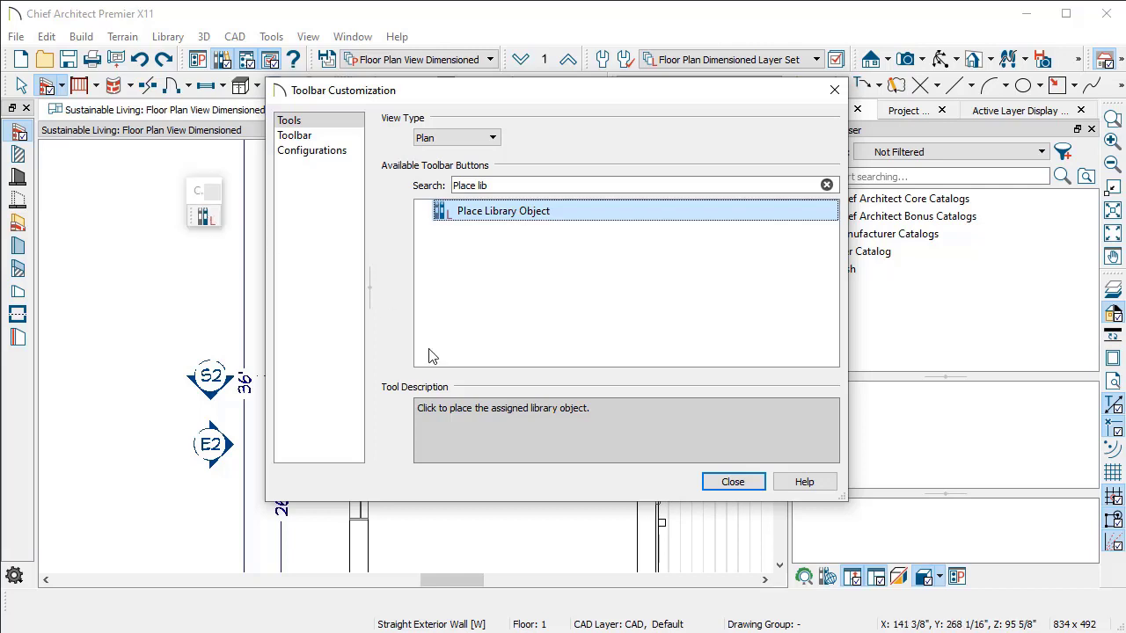
click(732, 481)
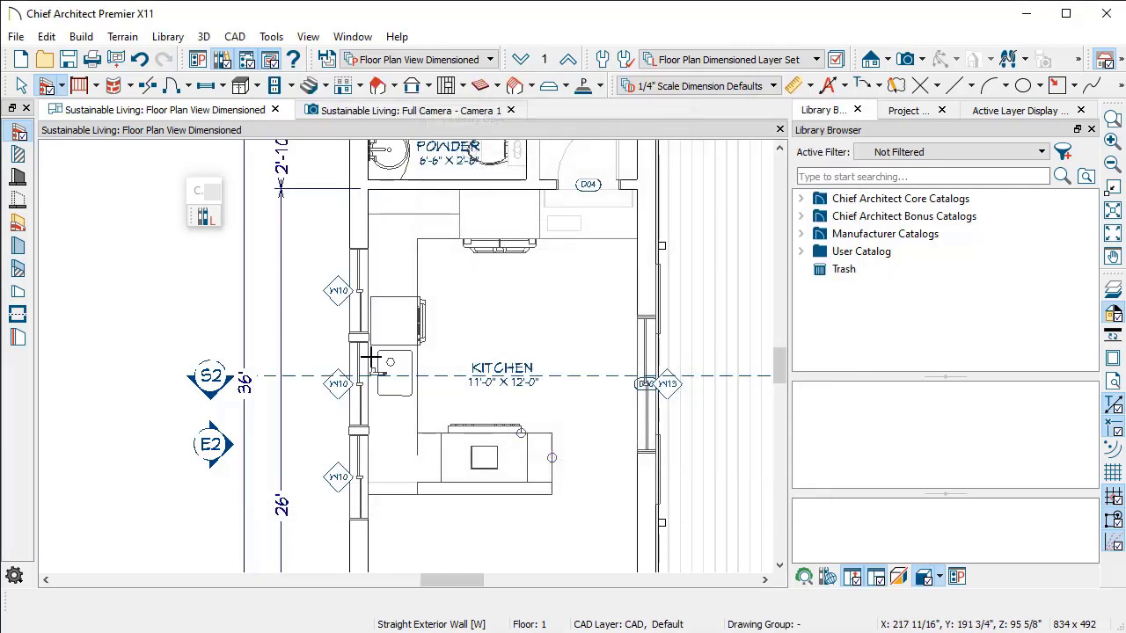
Assign Wall, Siding-6 Continuous Insulation from the User Catalog to the new button with the Automatic 2 icon, and dock its toolbar
click(205, 220)
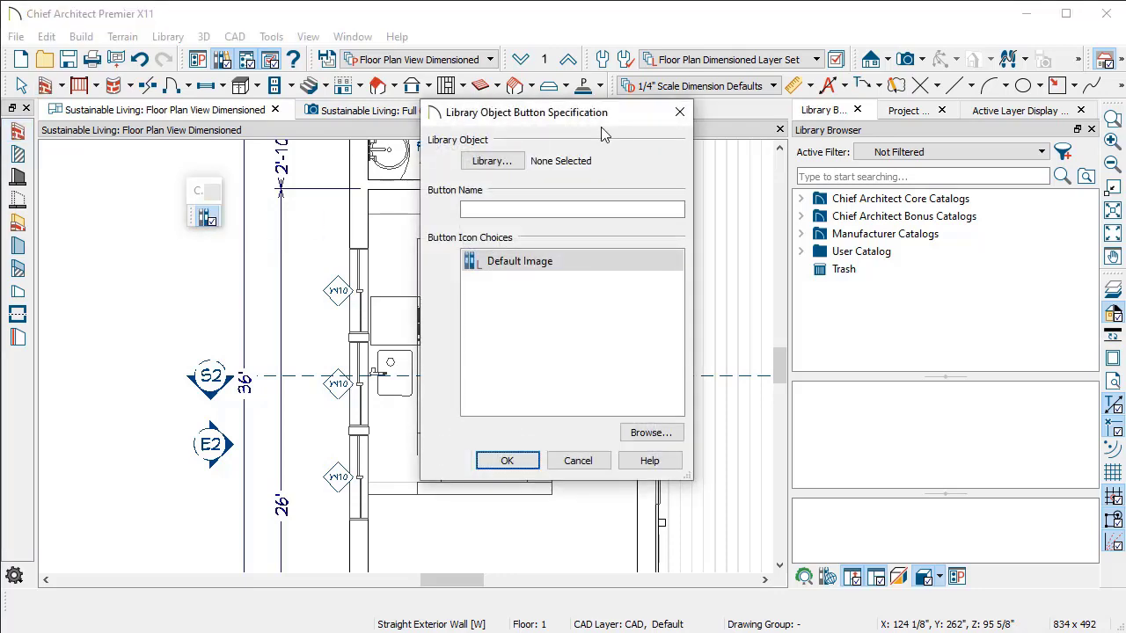
click(493, 161)
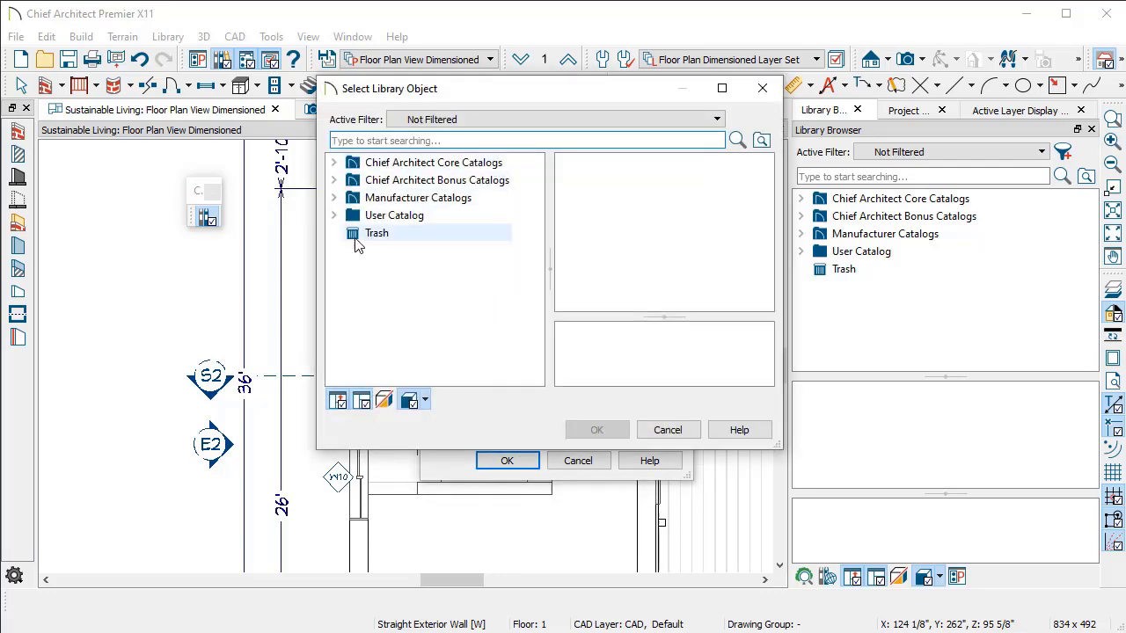
click(334, 215)
click(453, 288)
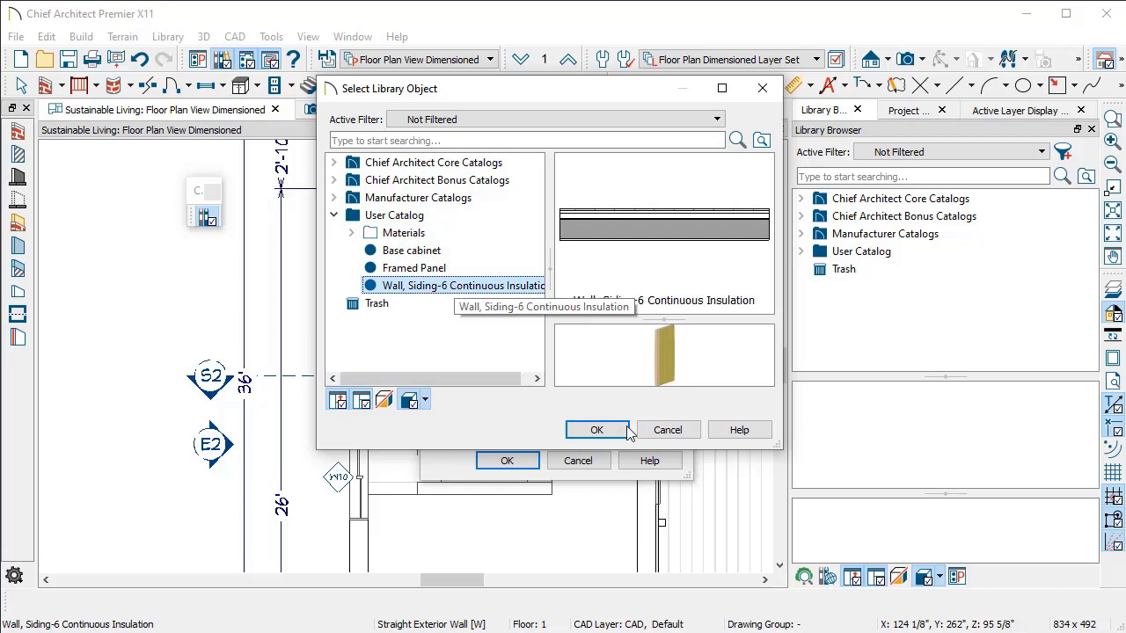
click(598, 431)
click(559, 285)
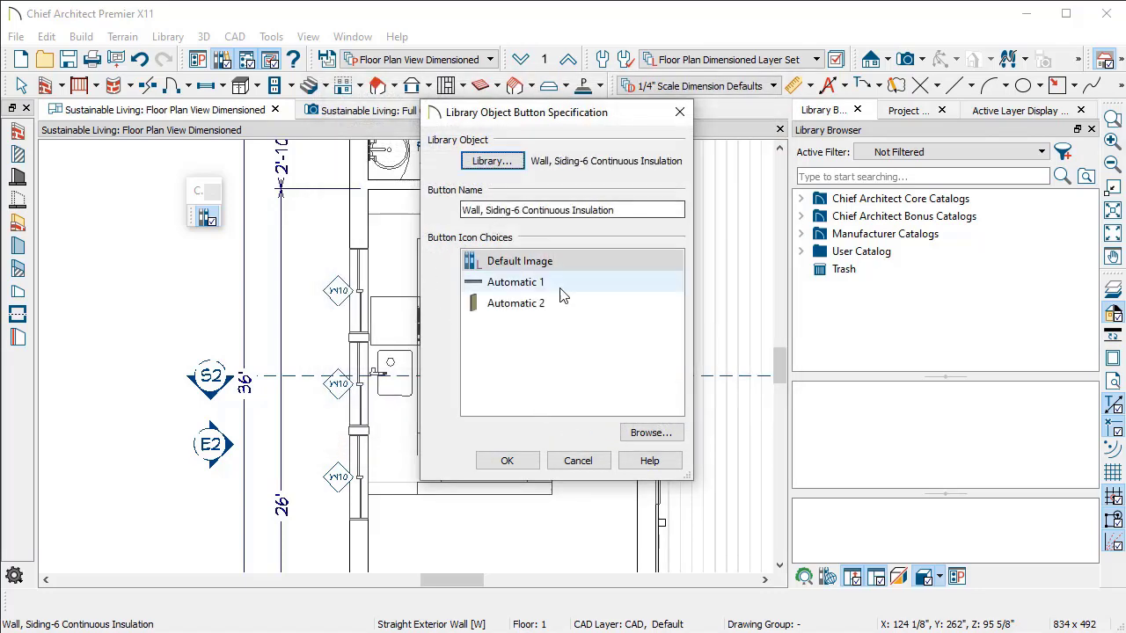
click(502, 304)
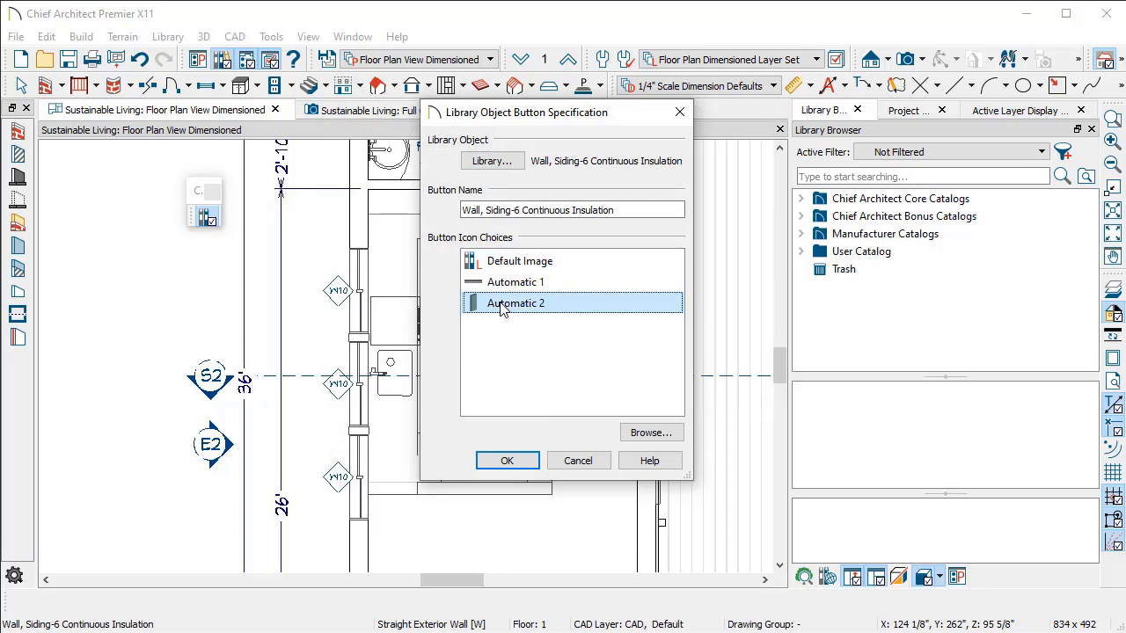
click(507, 460)
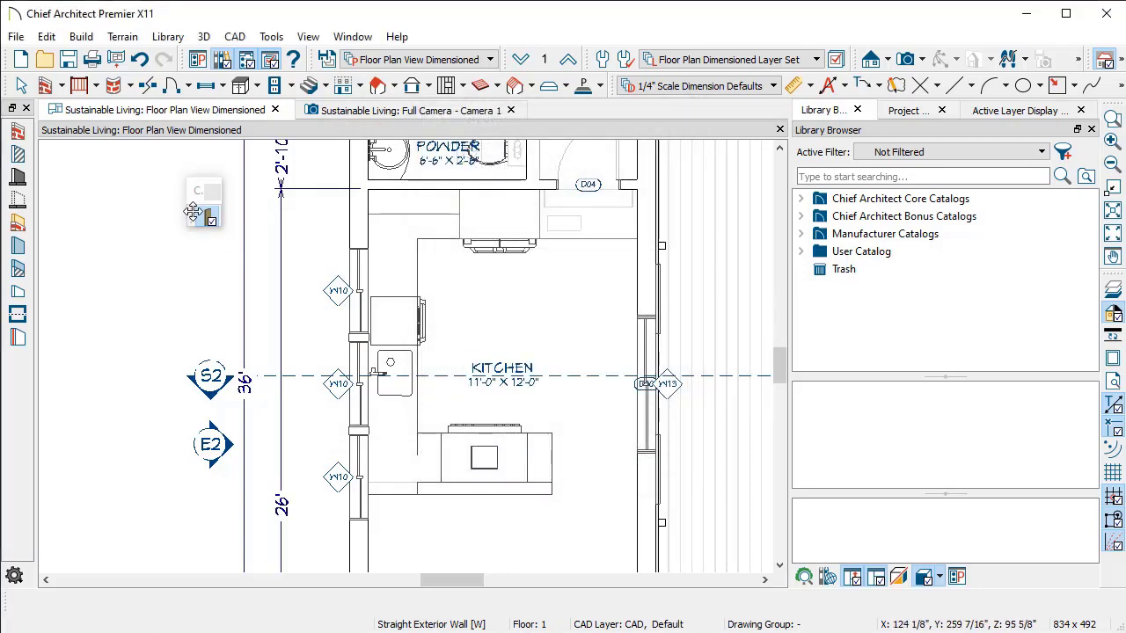
mouse_move(204, 190)
mouse_down()
mouse_move(28, 100)
mouse_move(15, 120)
mouse_up()
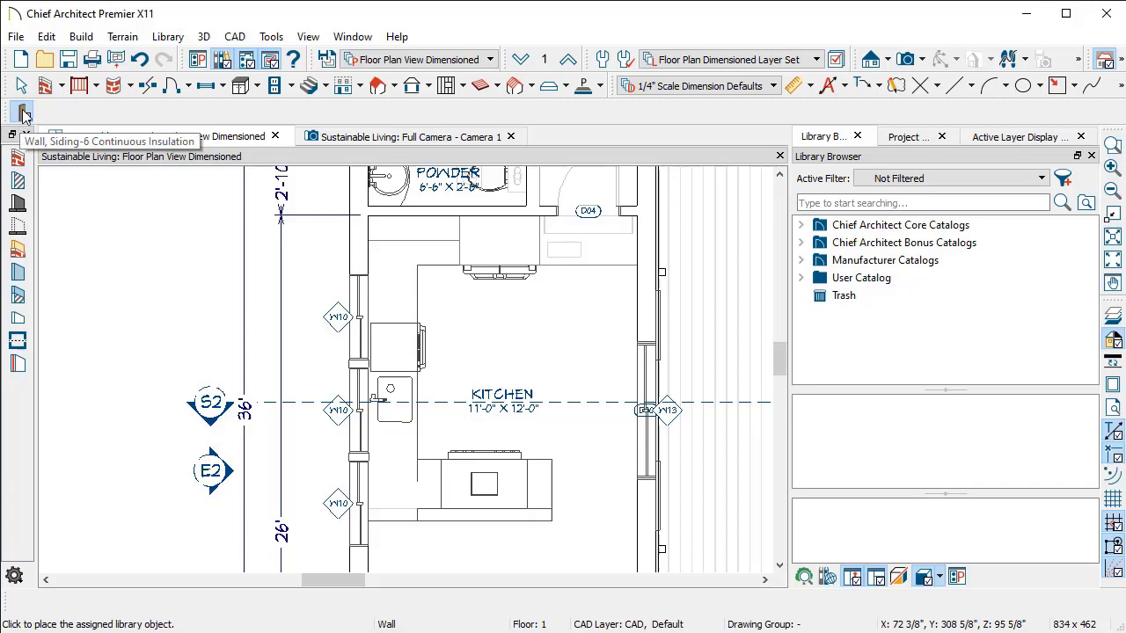
Draw a horizontal wall about 4'-5" long outside the plan with the custom wall button, and examine its specification without saving changes
click(17, 158)
mouse_move(91, 219)
mouse_down()
mouse_move(188, 217)
mouse_move(184, 296)
mouse_up()
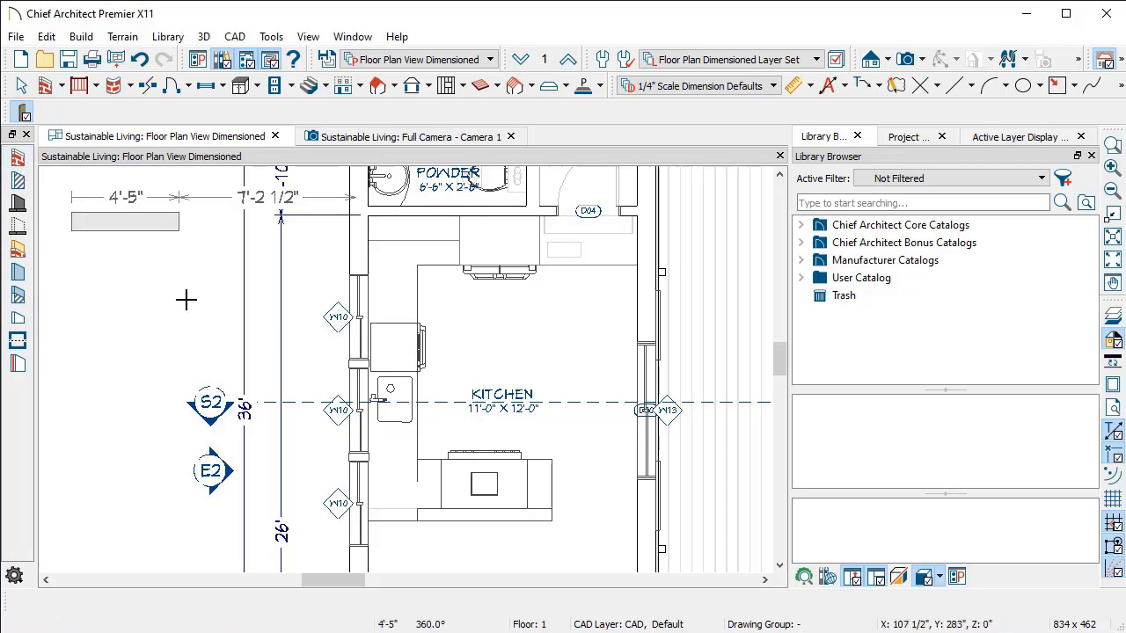
double_click(132, 218)
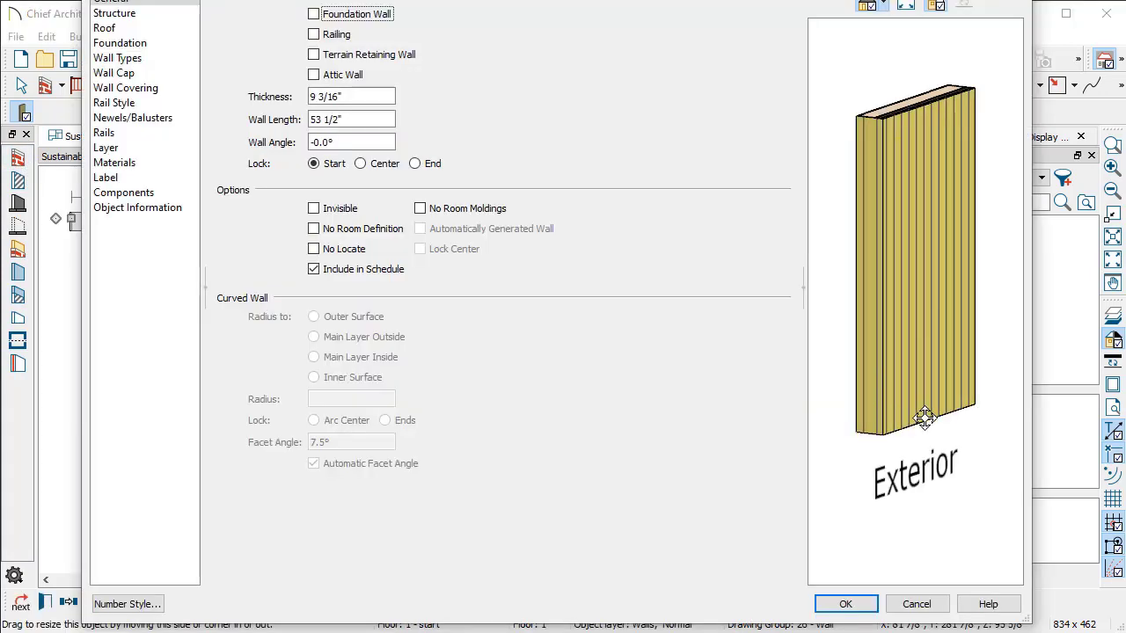
click(919, 604)
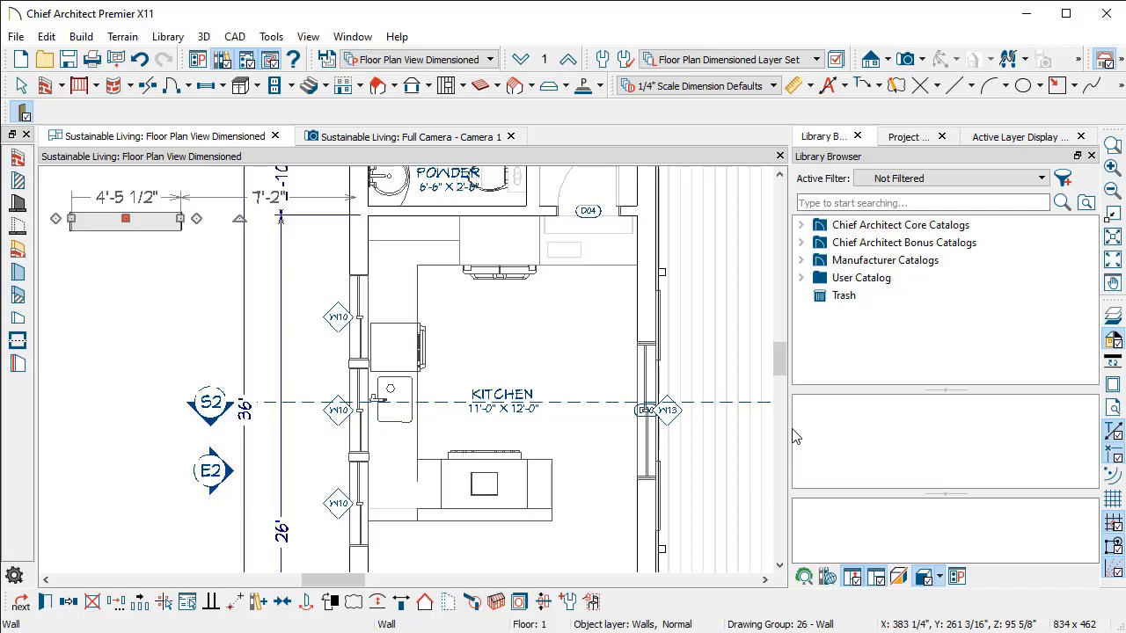
Delete the test wall and return to object selection
key(Delete)
key(space)
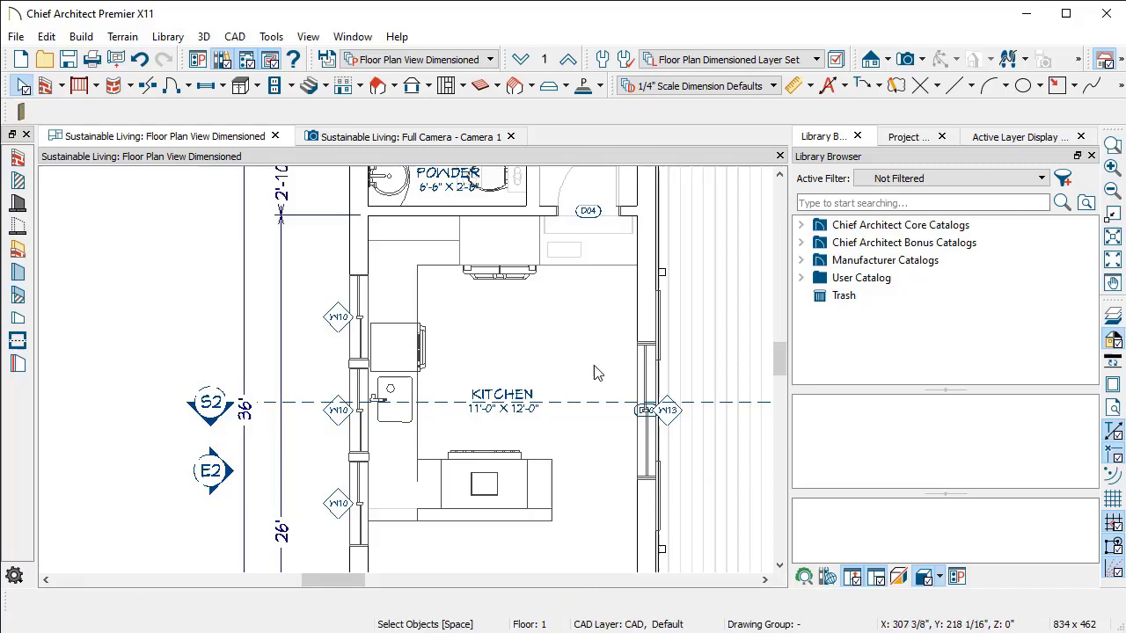
Copy the base cabinet at the end of the kitchen peninsula about 2'-6 1/2" toward the exterior door wall
click(545, 490)
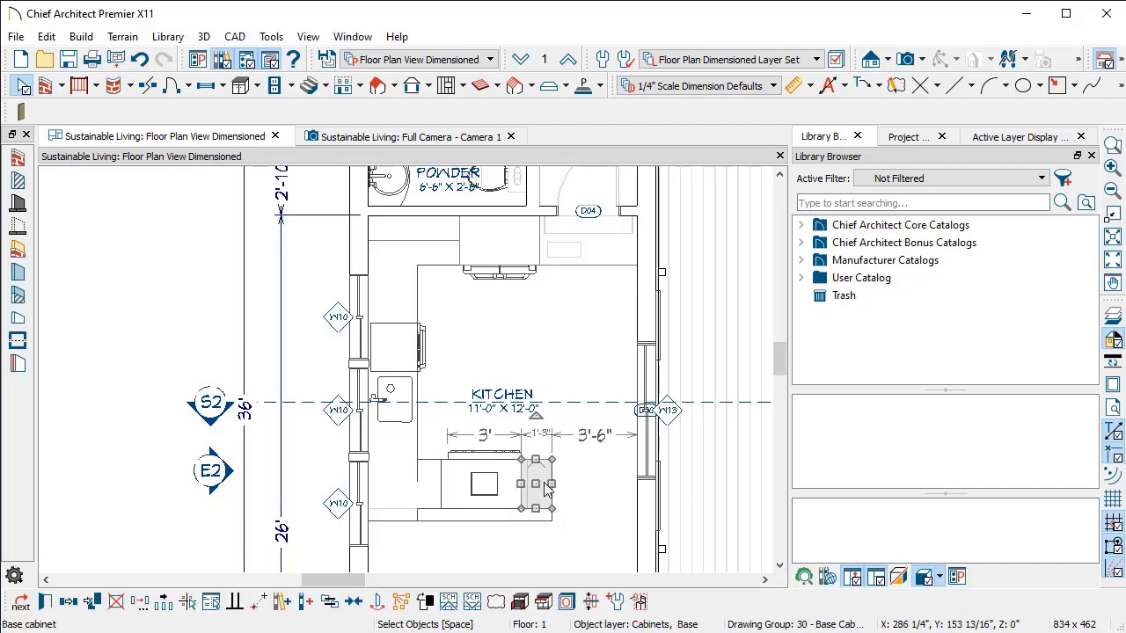
click(258, 602)
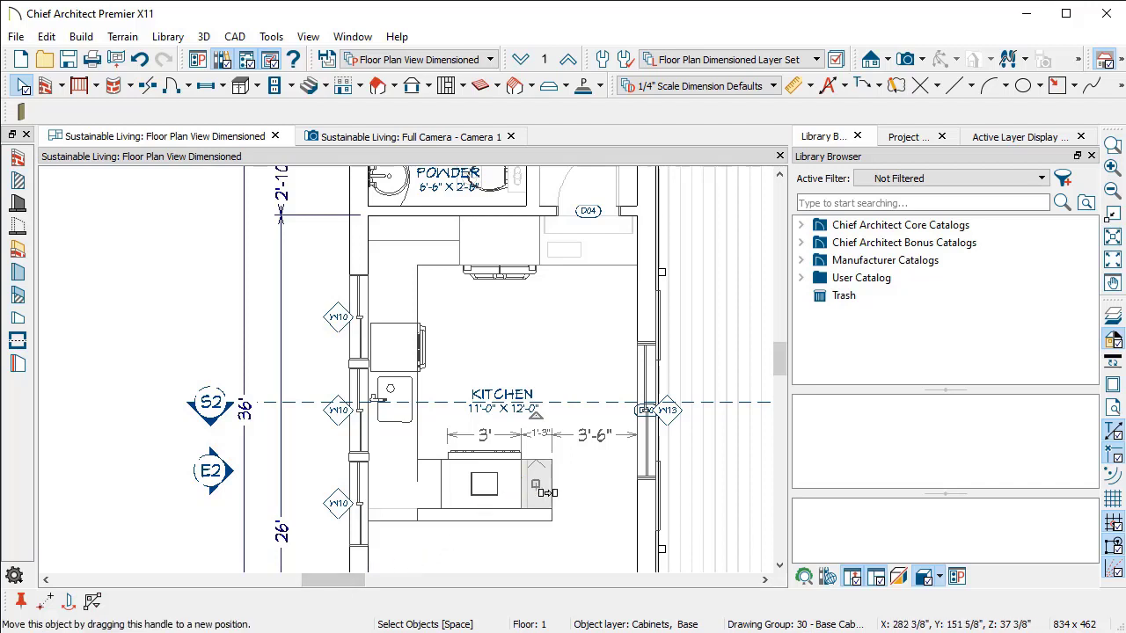
drag(534, 483, 598, 482)
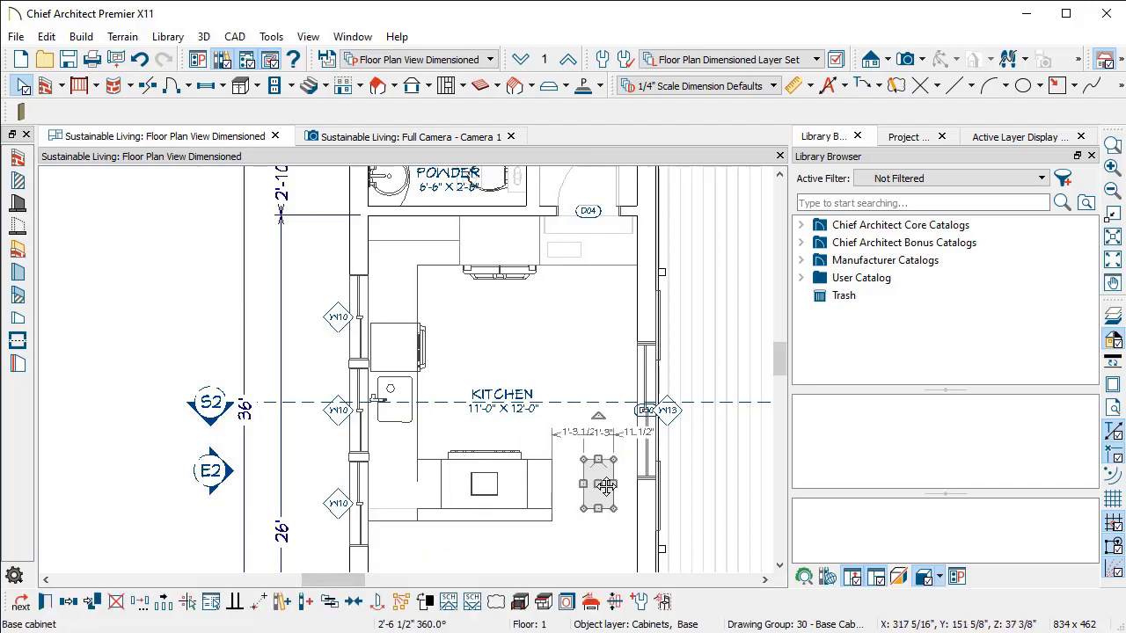